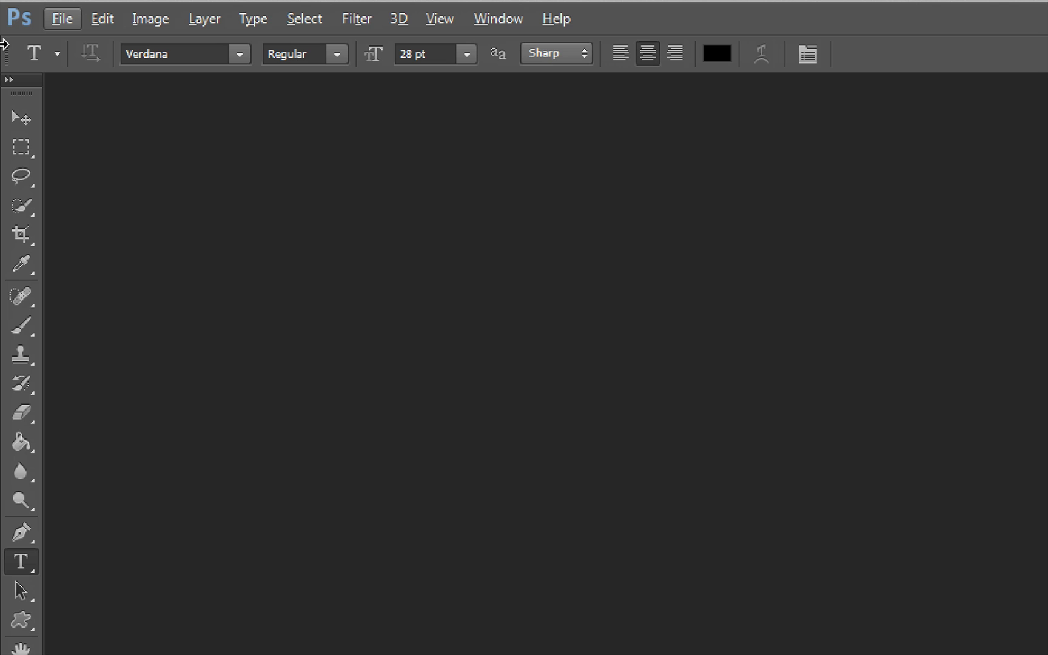
Start a new document set to 32 × 32 pixels, 72 ppi, with a white background.
click(59, 14)
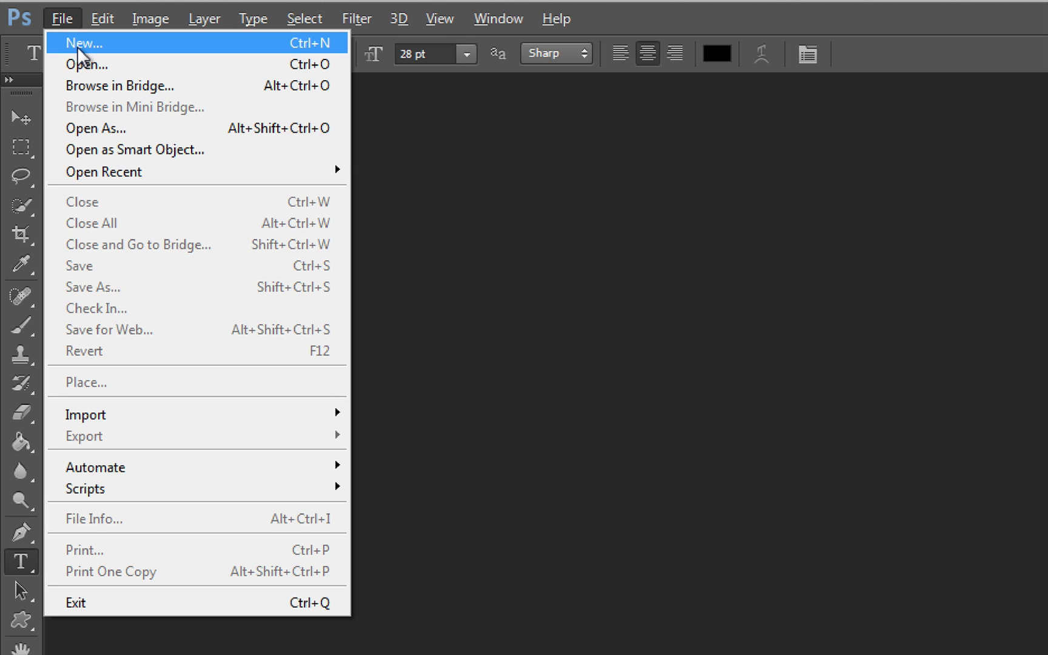
click(79, 43)
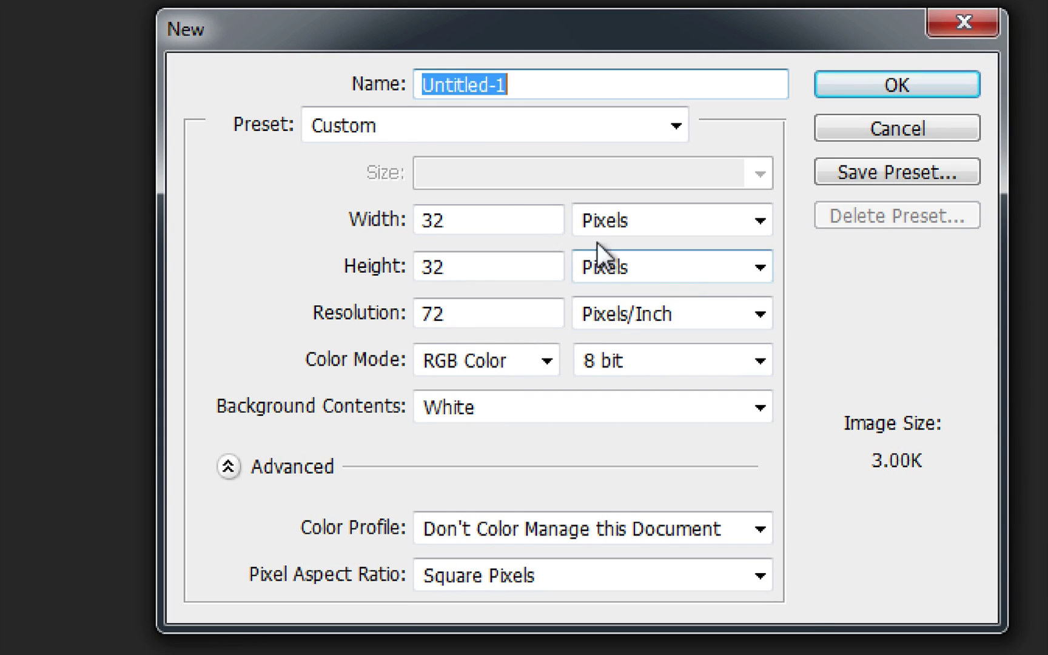
click(448, 218)
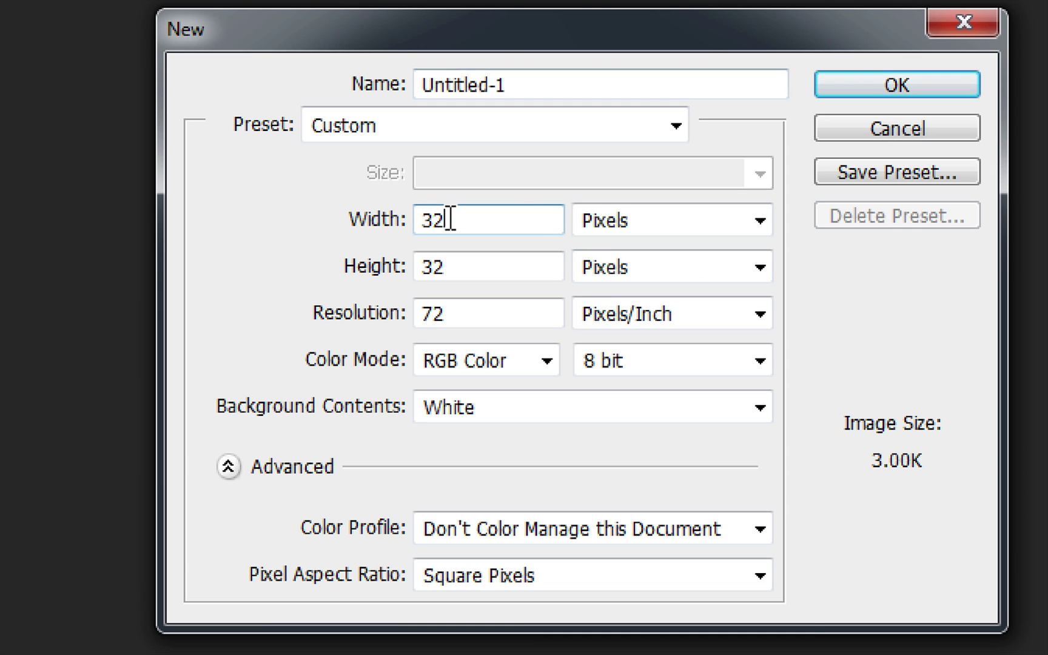
click(466, 267)
click(626, 220)
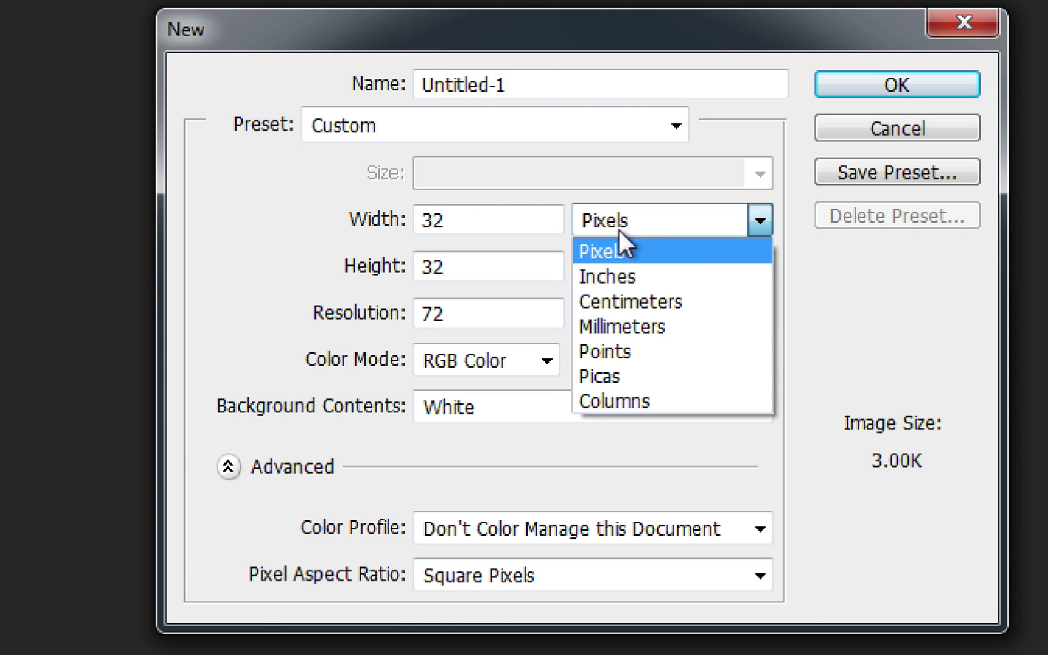
click(625, 216)
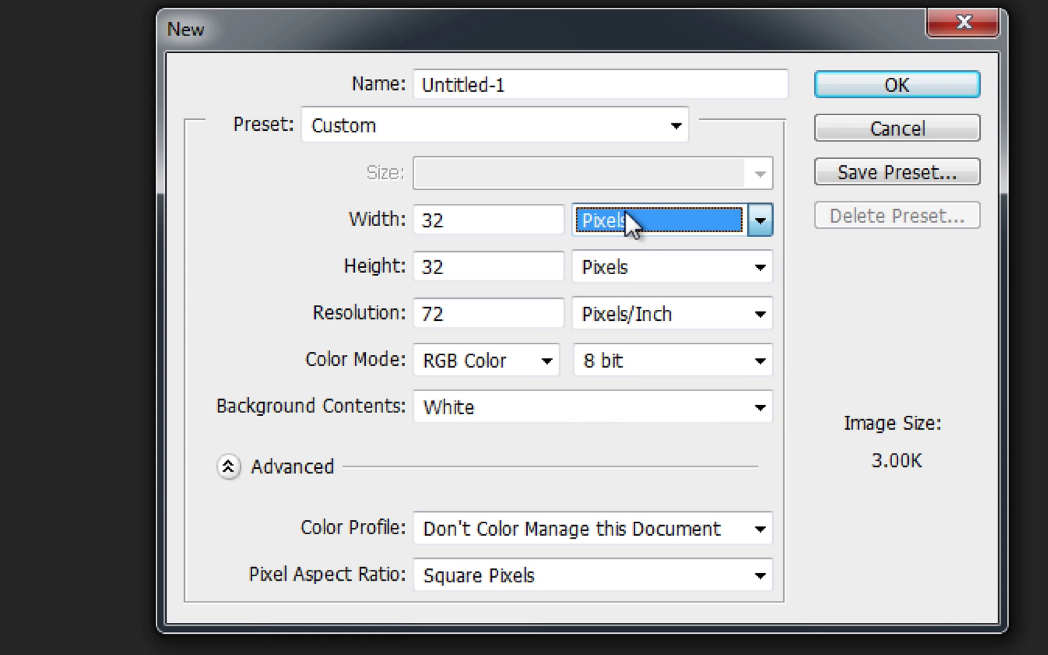
click(486, 224)
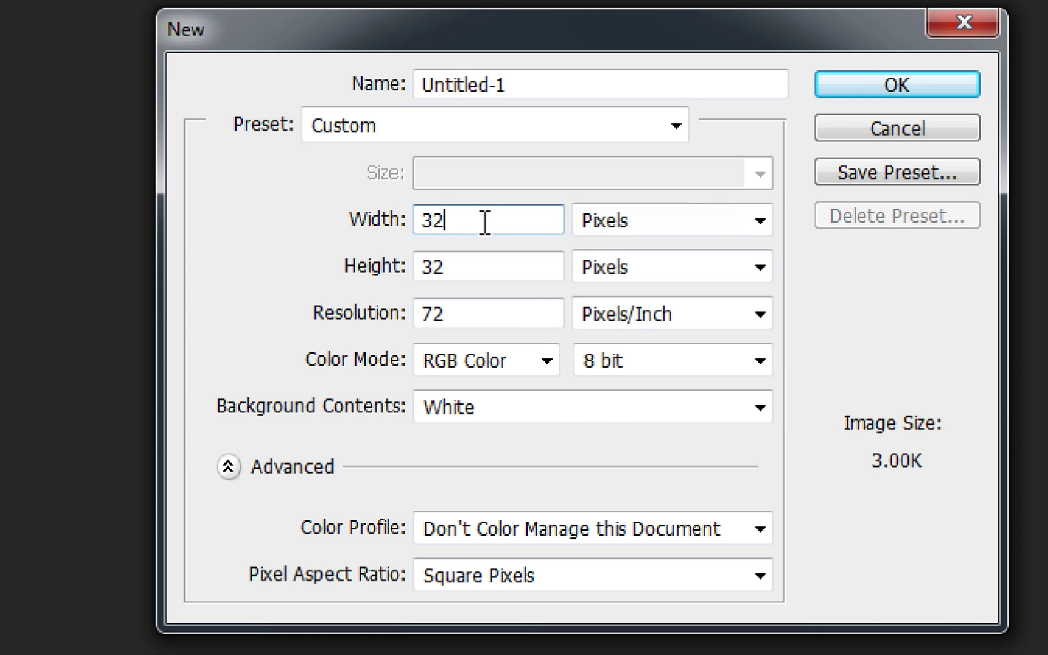
click(461, 259)
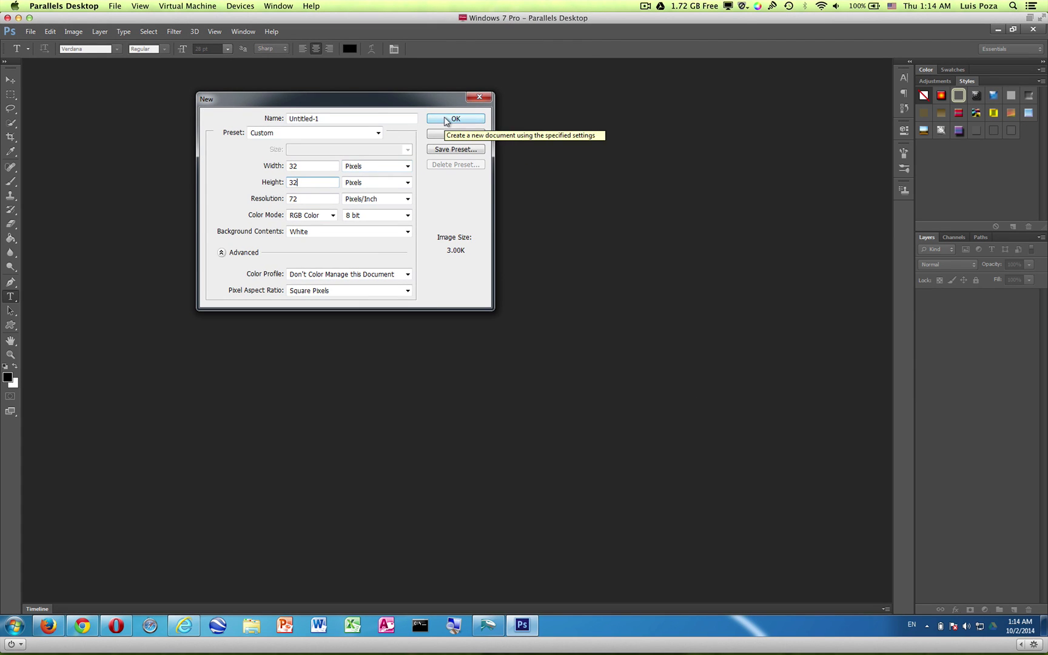
Create the blank white 32 × 32 pixel document Untitled-1.
click(897, 84)
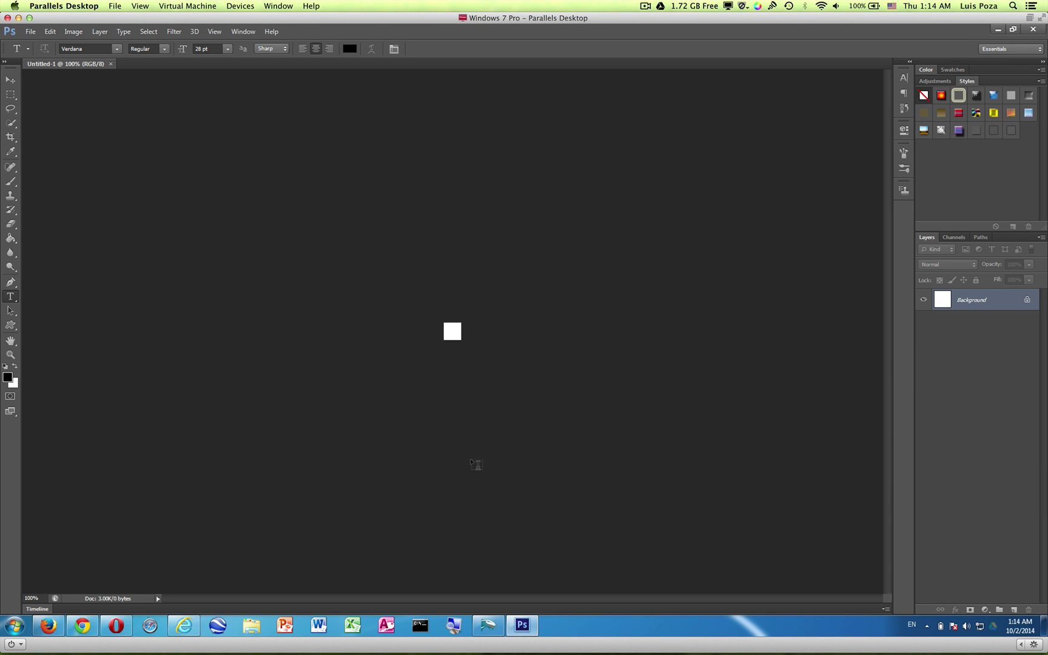
key(ctrl+plus)
key(ctrl+plus)
key(ctrl+plus)
key(ctrl+plus)
key(ctrl+plus)
key(ctrl+plus)
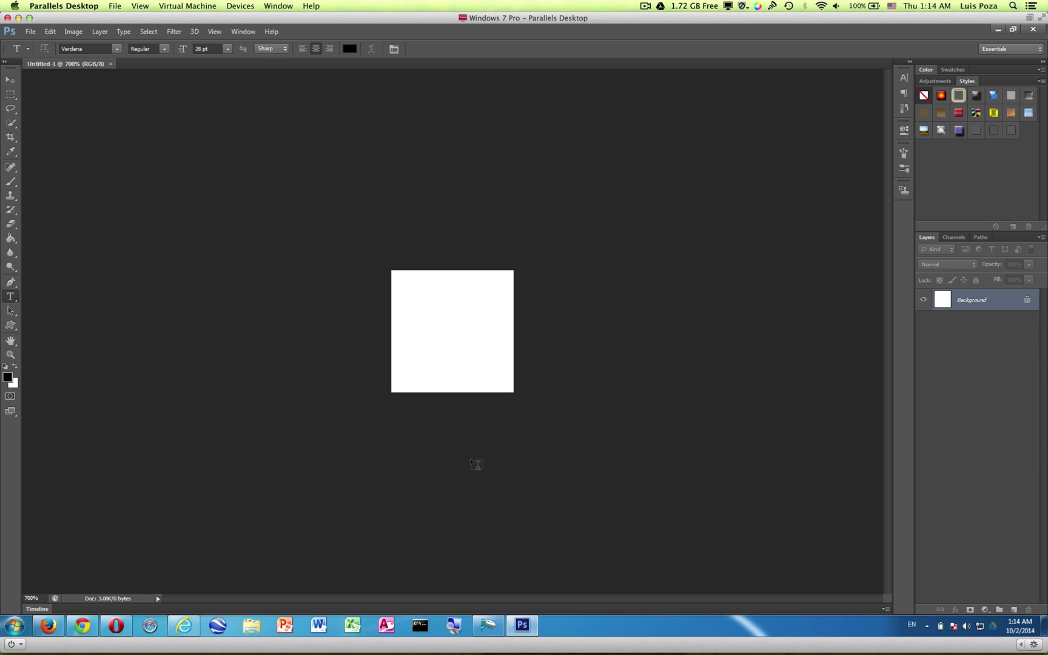
key(ctrl+minus)
key(ctrl+minus)
key(ctrl+minus)
key(ctrl+minus)
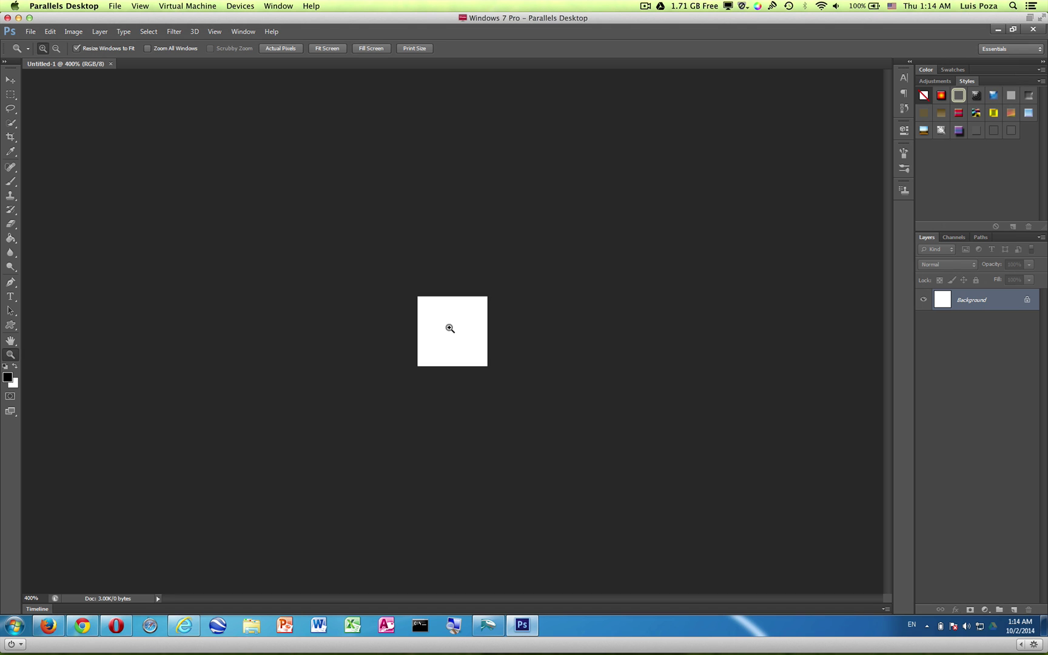
Zoom the tiny canvas in to 800% for drawing.
click(450, 328)
click(451, 328)
click(450, 328)
click(450, 328)
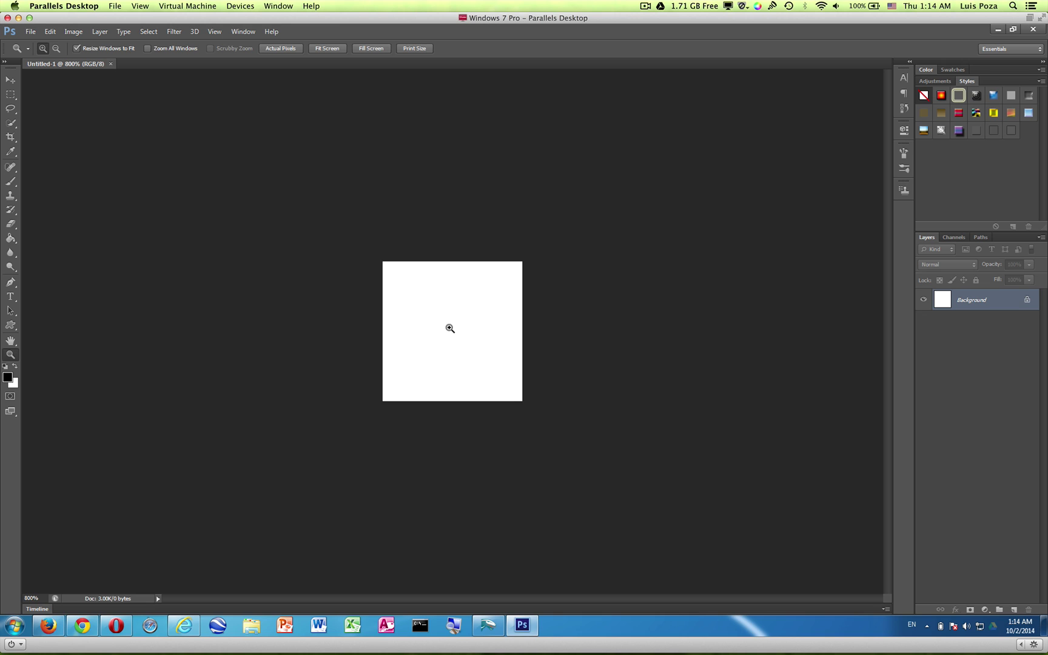
alt+click(450, 328)
alt+click(451, 328)
click(450, 328)
click(451, 328)
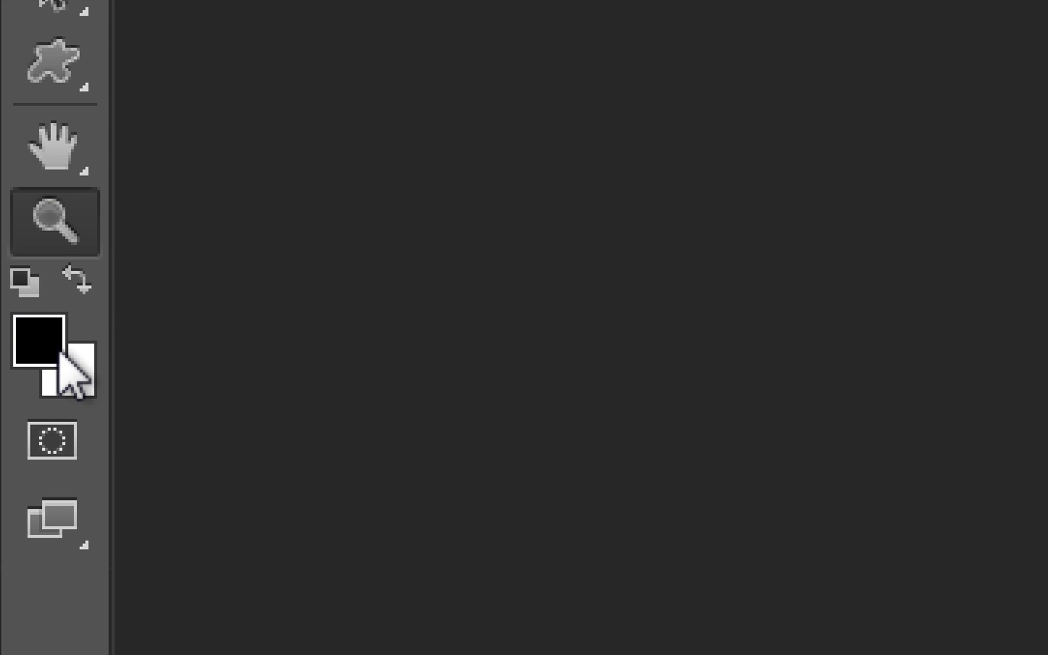
Set the foreground colour to pure red (R 255, G 0, B 0, ff0000).
click(30, 343)
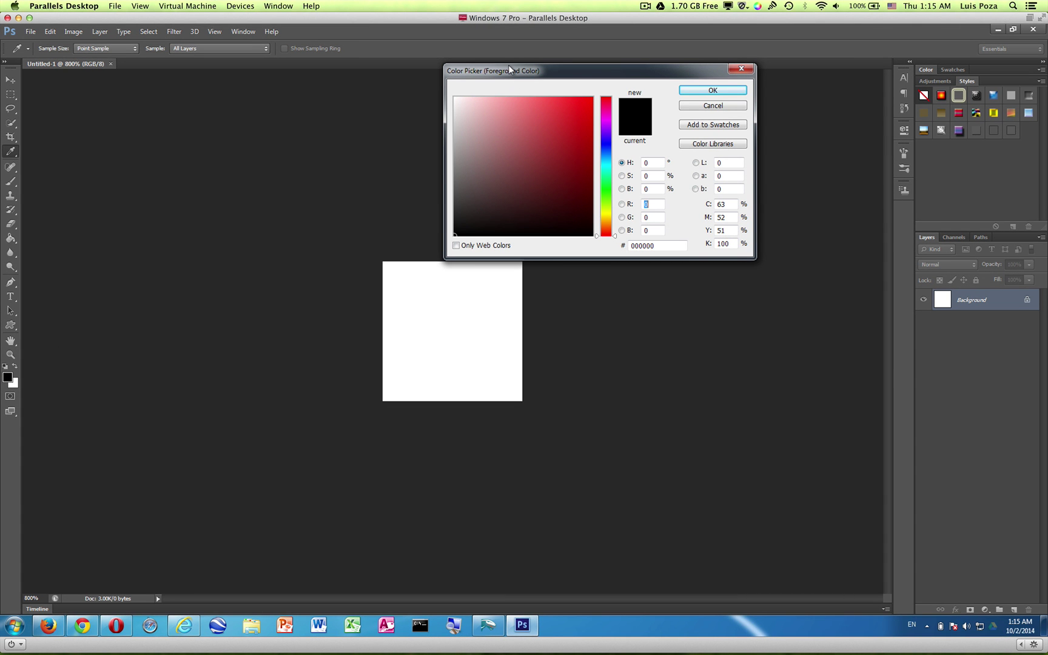
drag(509, 66, 253, 130)
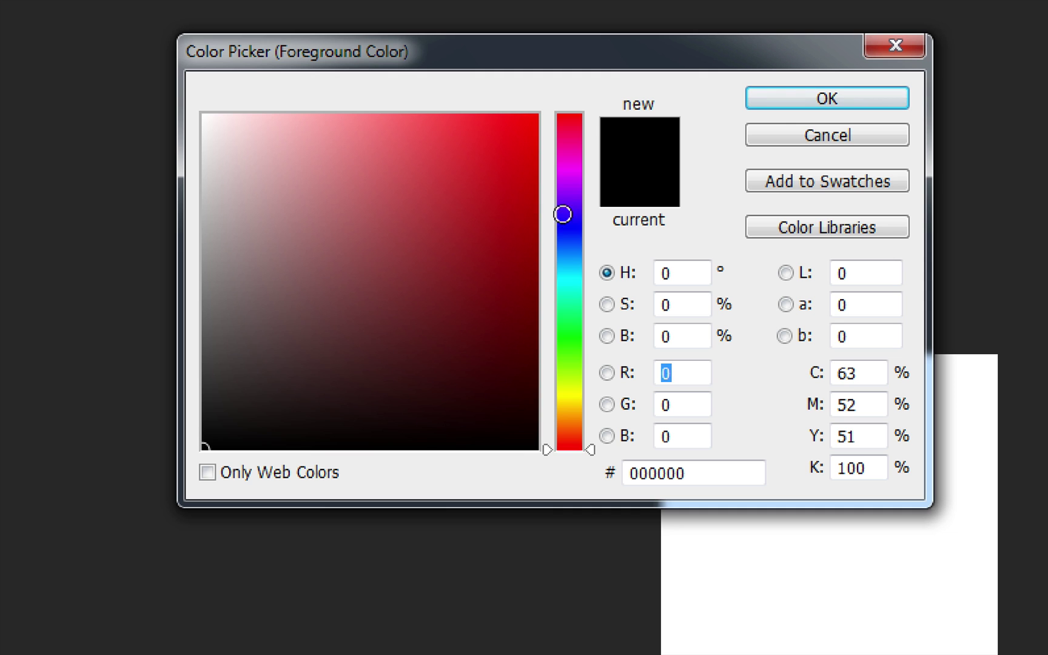
drag(350, 203, 356, 168)
drag(574, 135, 568, 461)
mouse_move(498, 218)
mouse_down()
mouse_move(529, 121)
mouse_move(561, 85)
mouse_up()
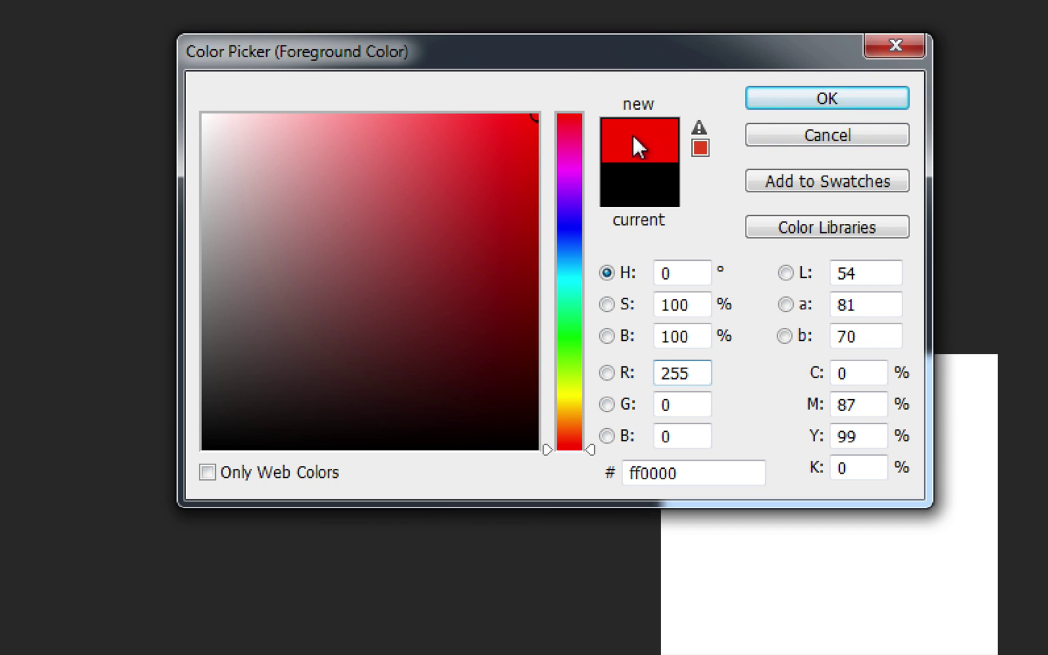
click(802, 104)
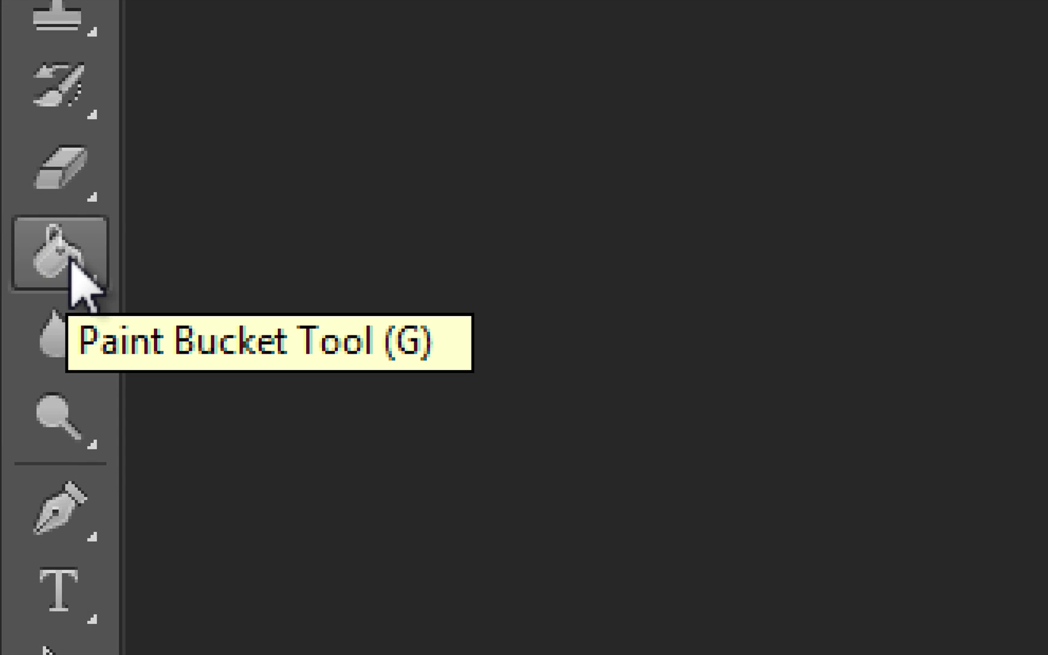
Fill the whole 32 × 32 canvas with solid red using the Paint Bucket Tool.
click(66, 261)
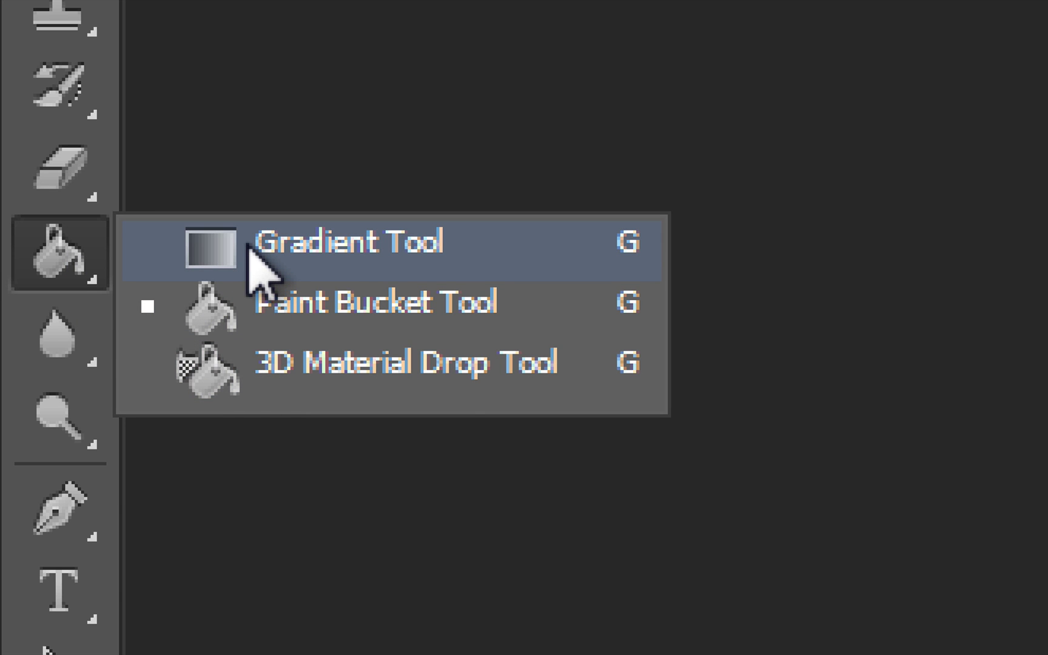
click(248, 245)
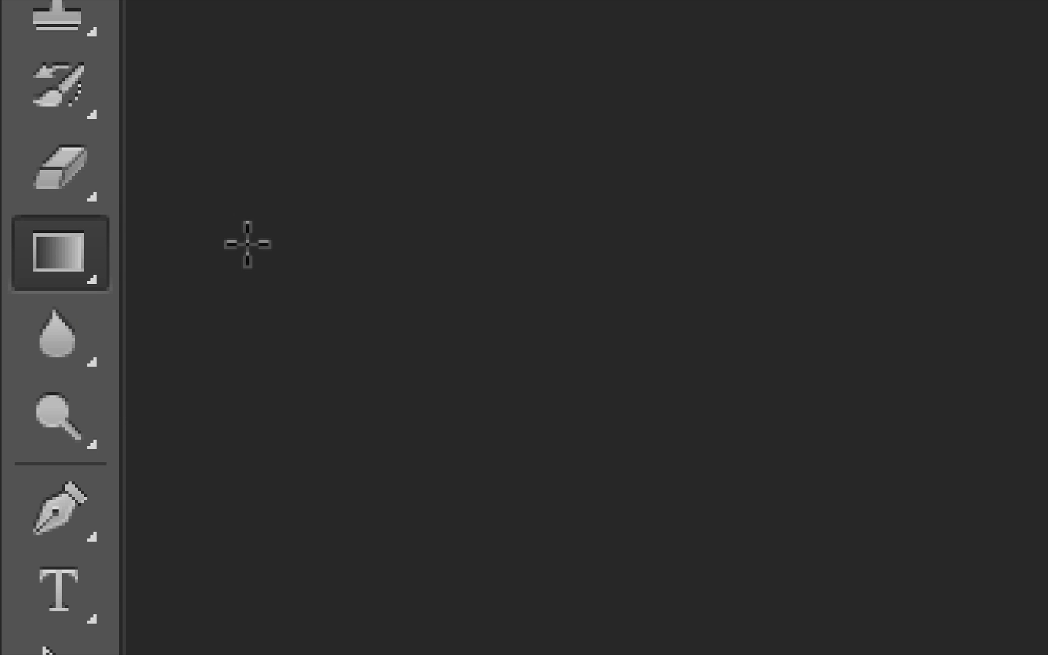
right_click(35, 262)
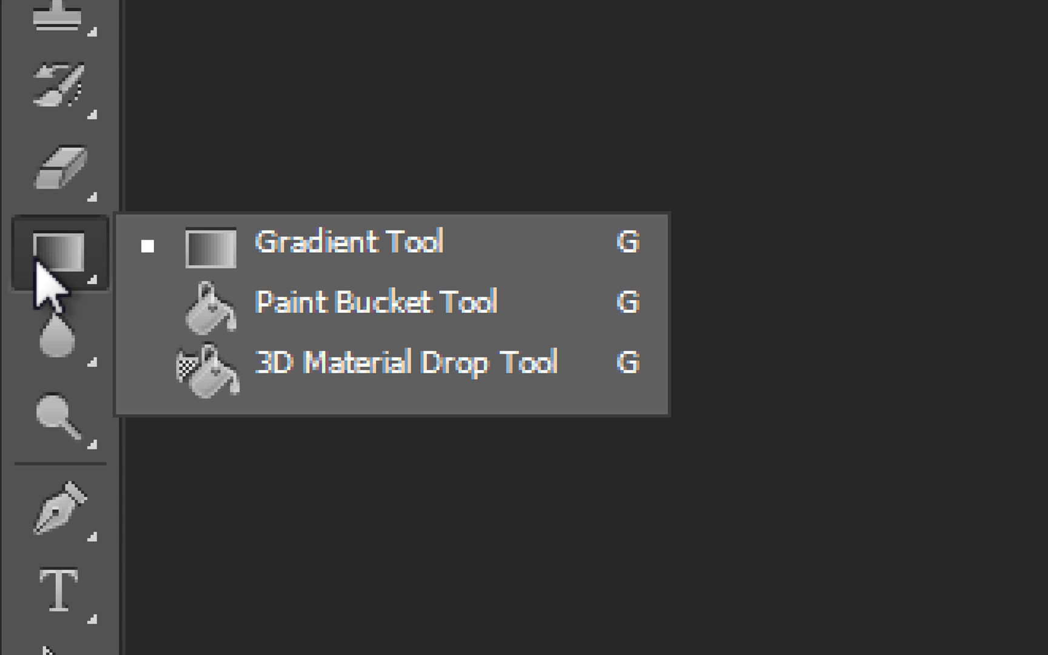
click(234, 300)
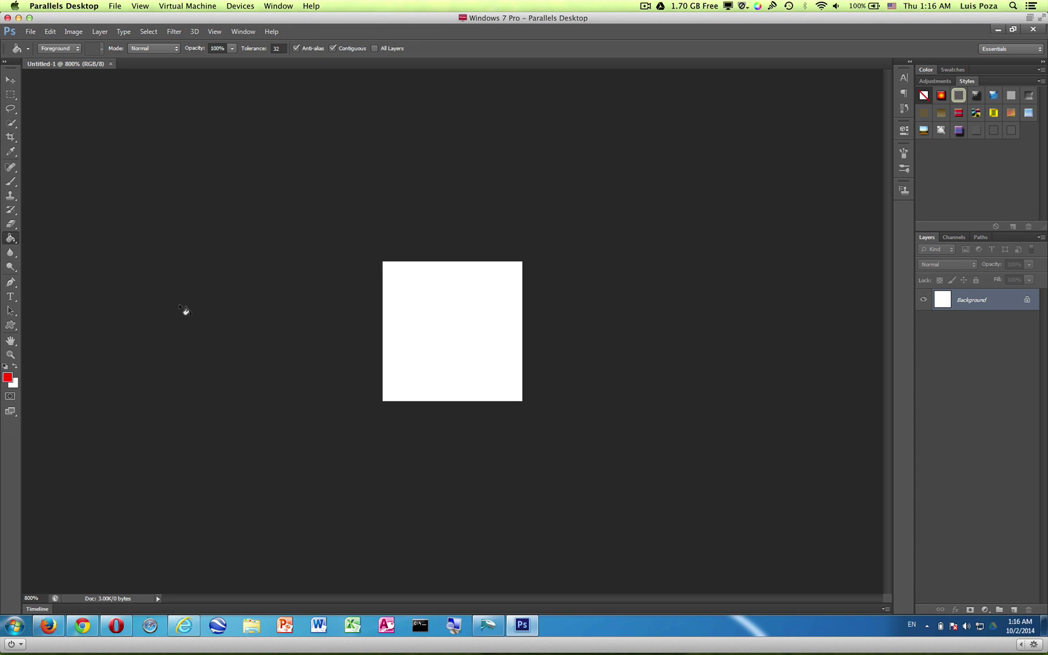
click(452, 305)
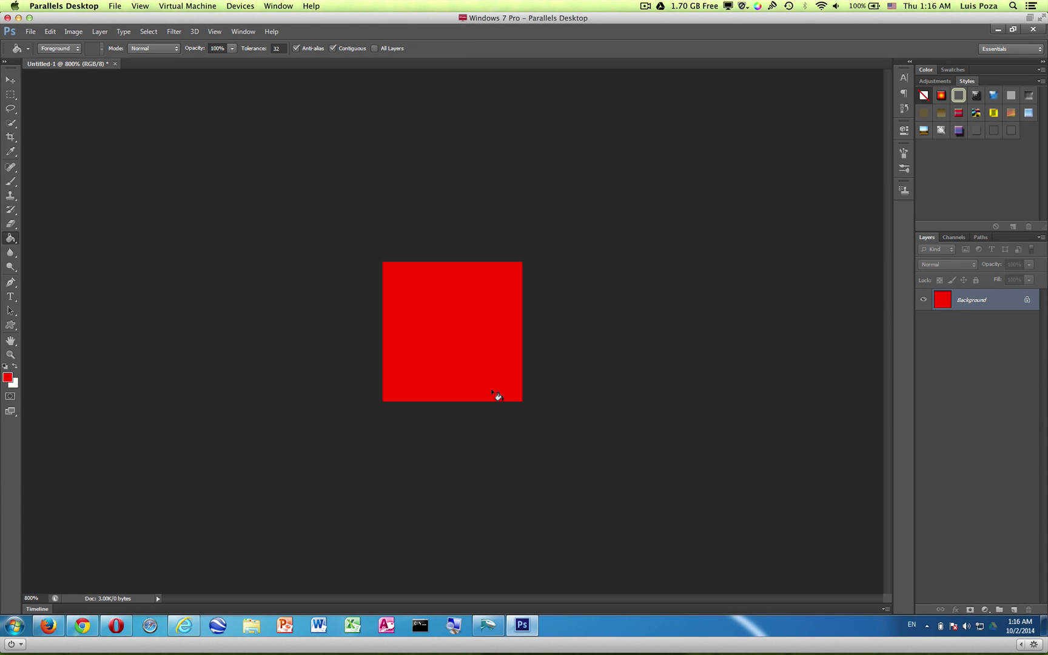
key(t)
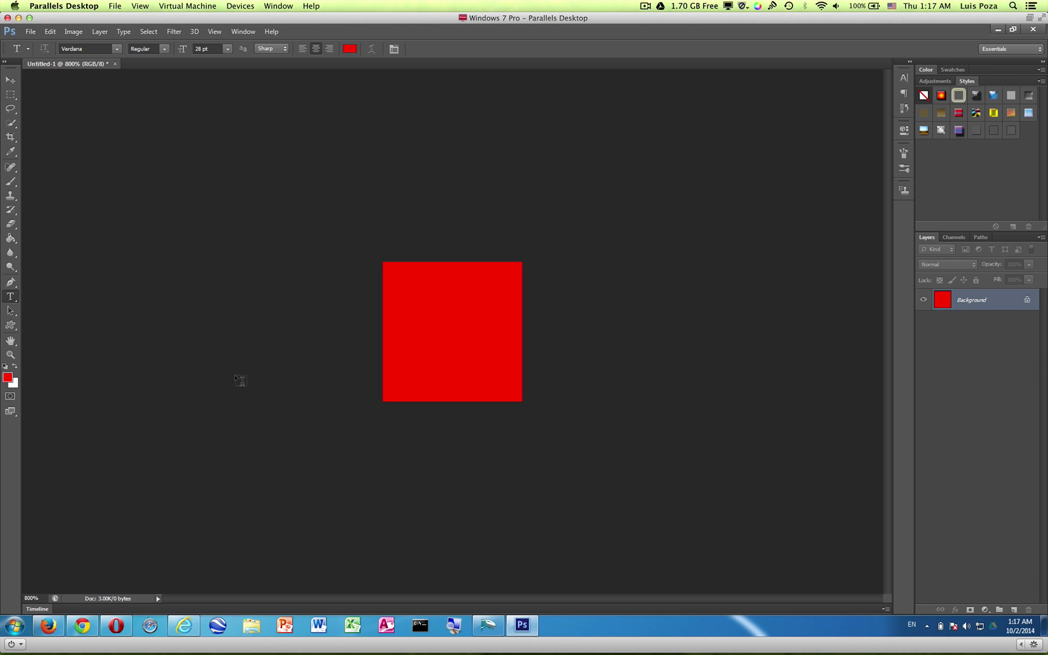
Show the Character panel via Window > Character, displaying Verdana Regular at 28 pt.
click(900, 76)
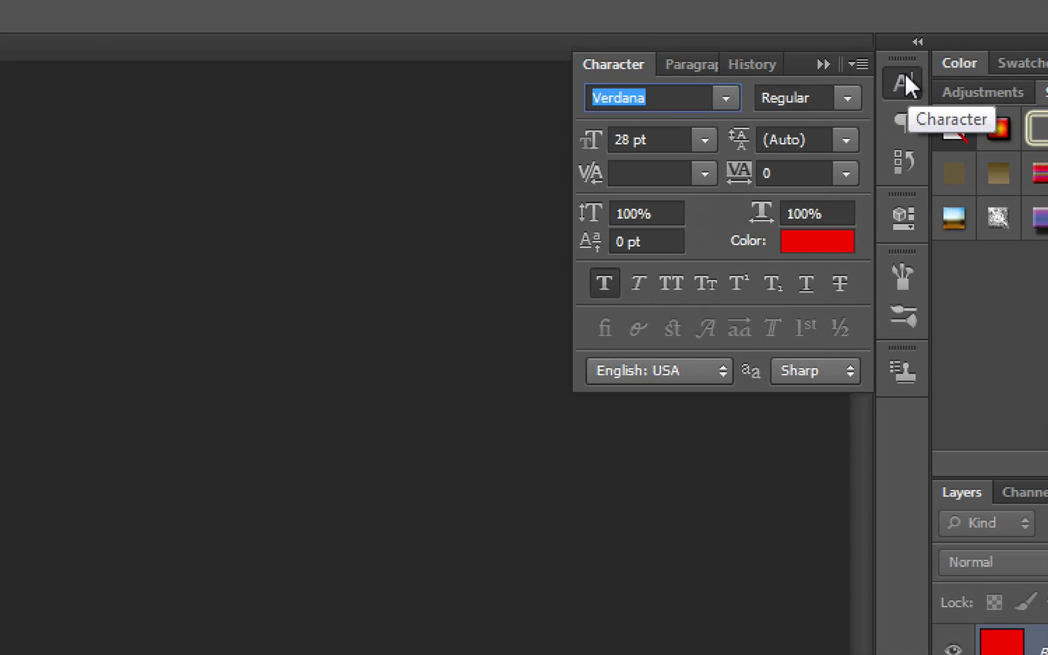
click(905, 74)
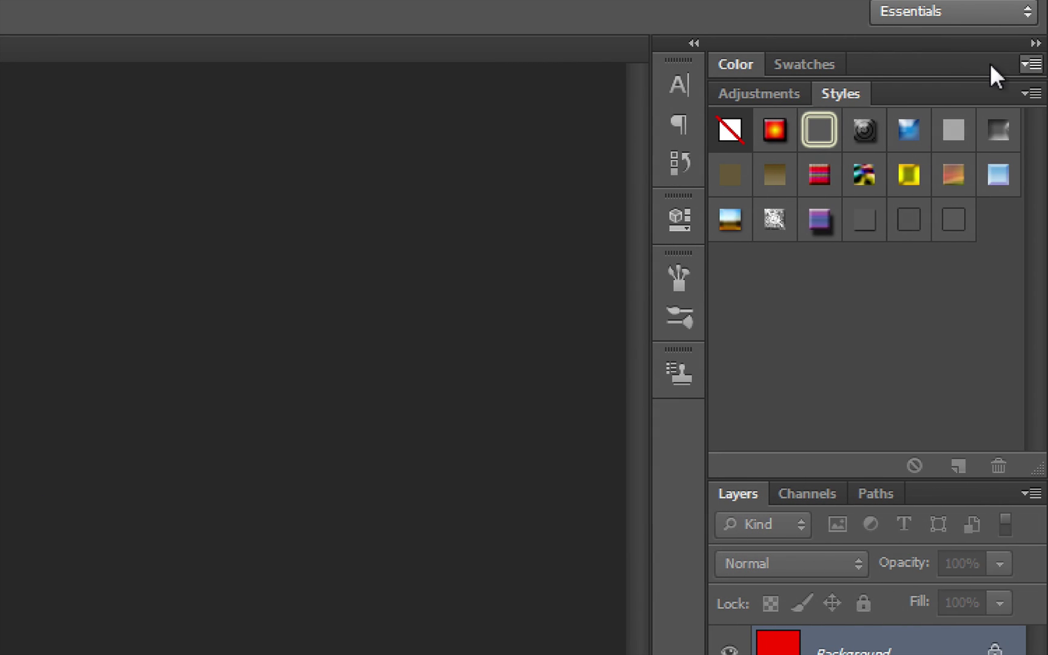
click(675, 85)
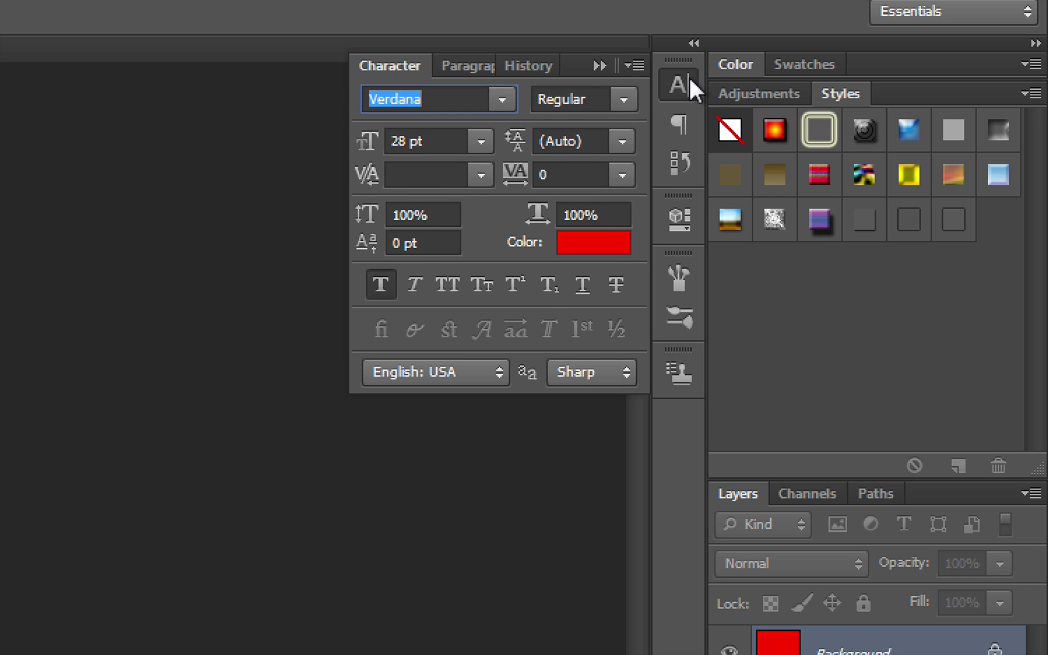
click(682, 83)
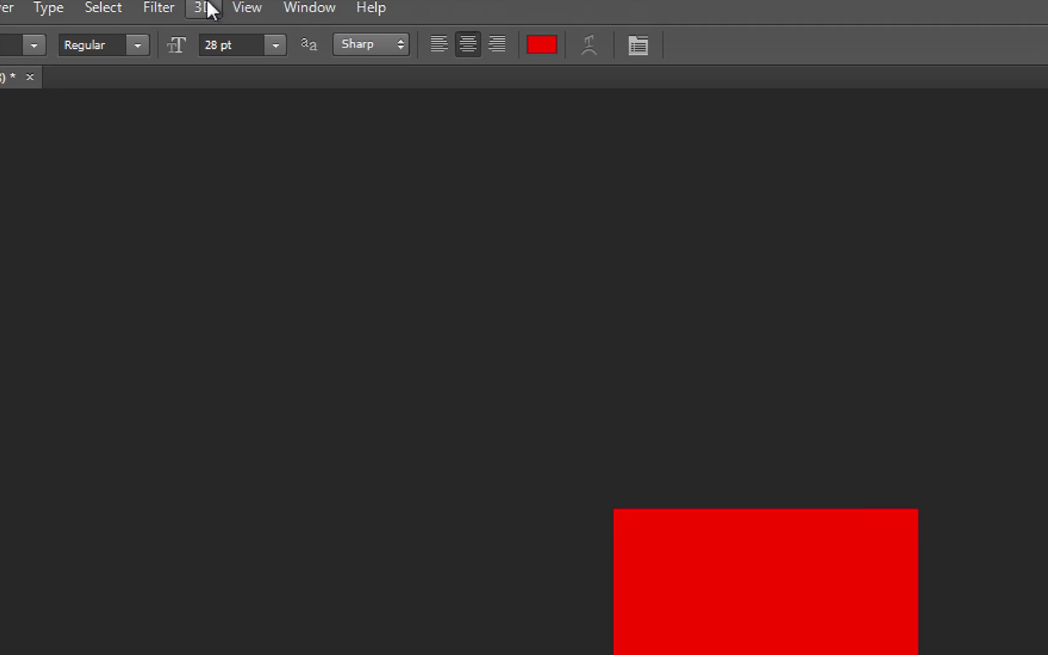
click(309, 11)
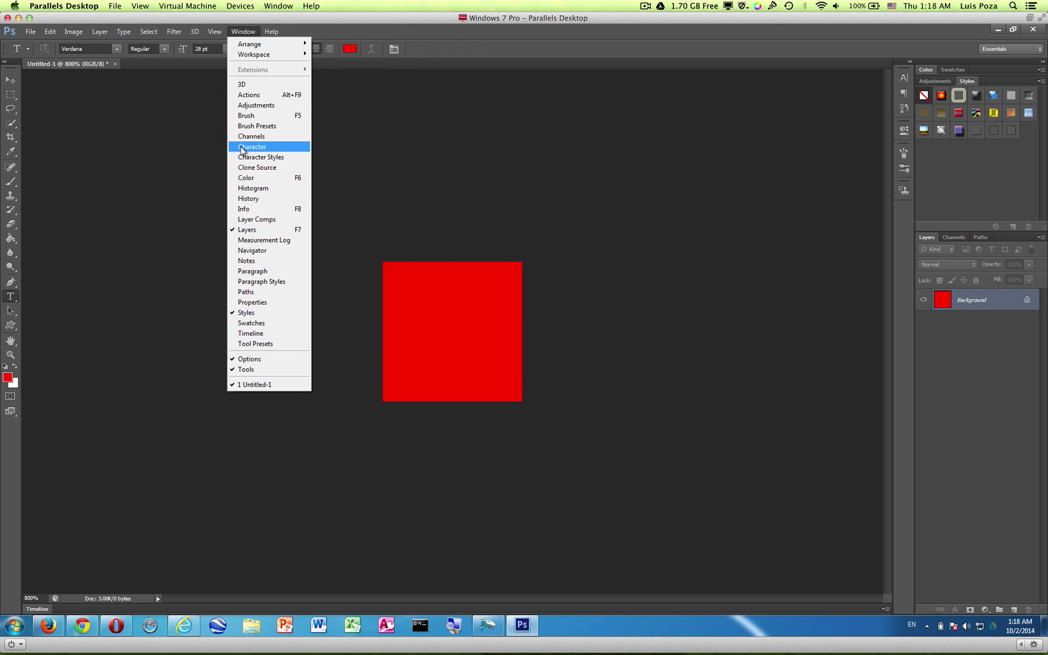
click(319, 267)
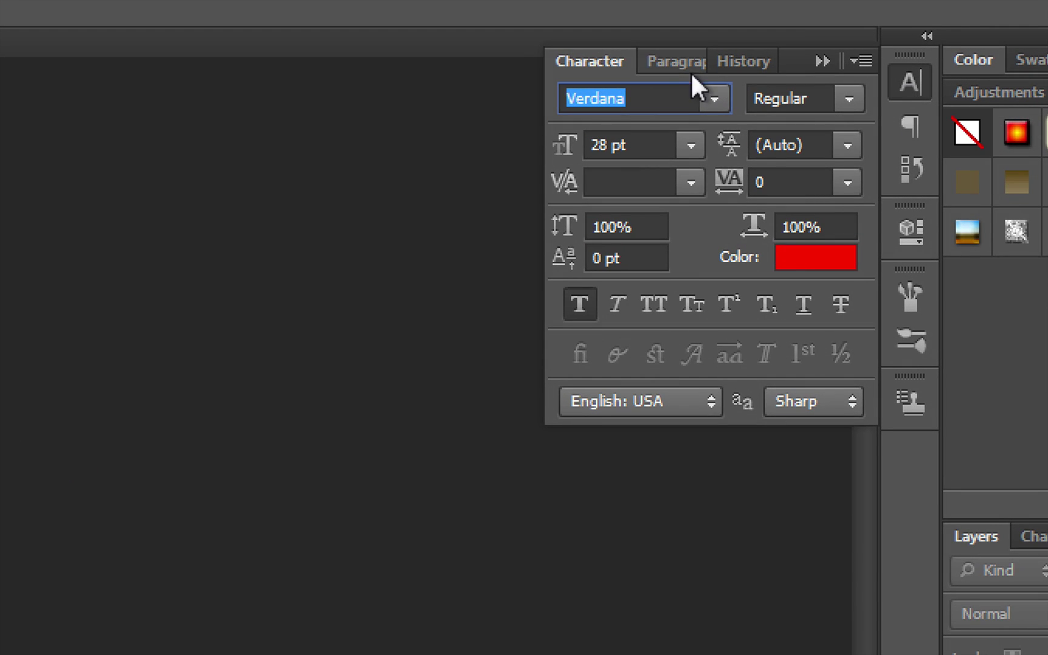
Keep Verdana at 28 pt and turn on Faux Bold in the Character panel.
click(715, 99)
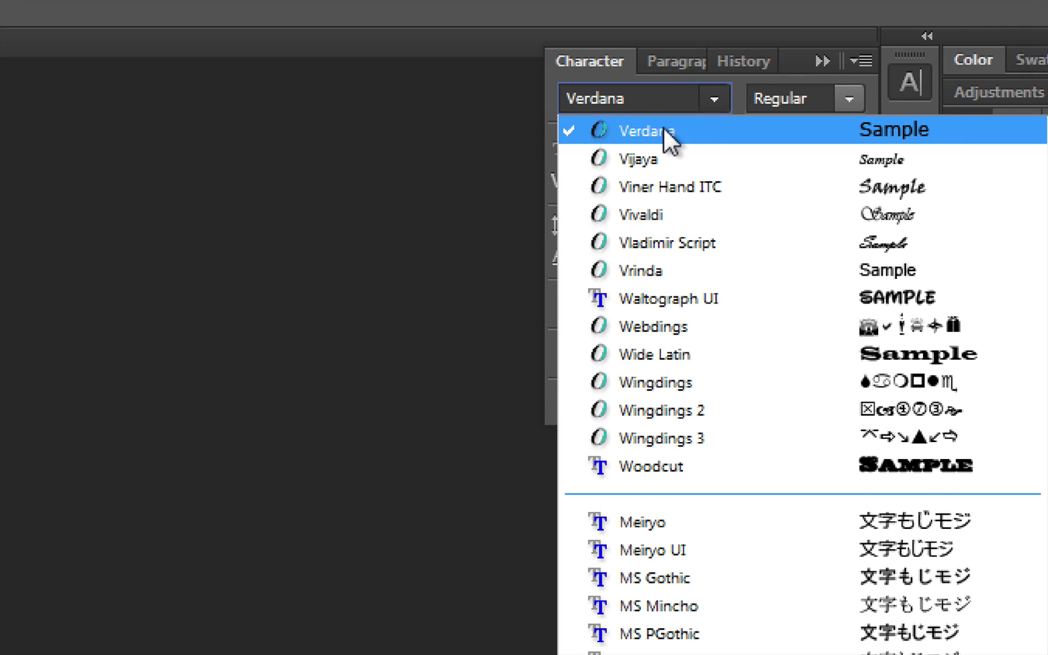
click(664, 129)
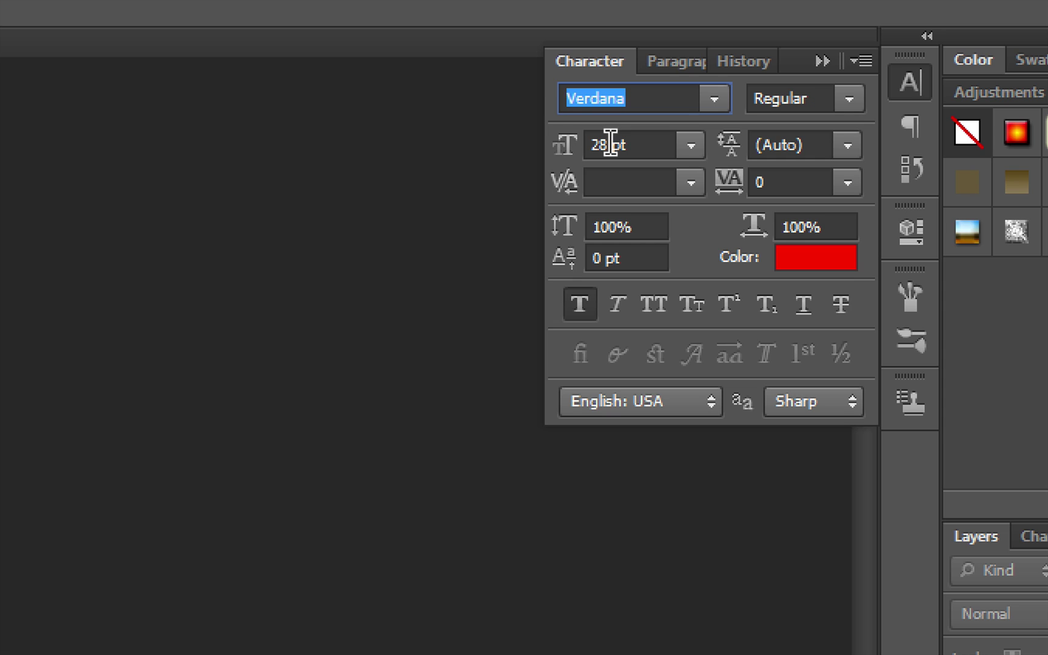
drag(610, 144, 575, 143)
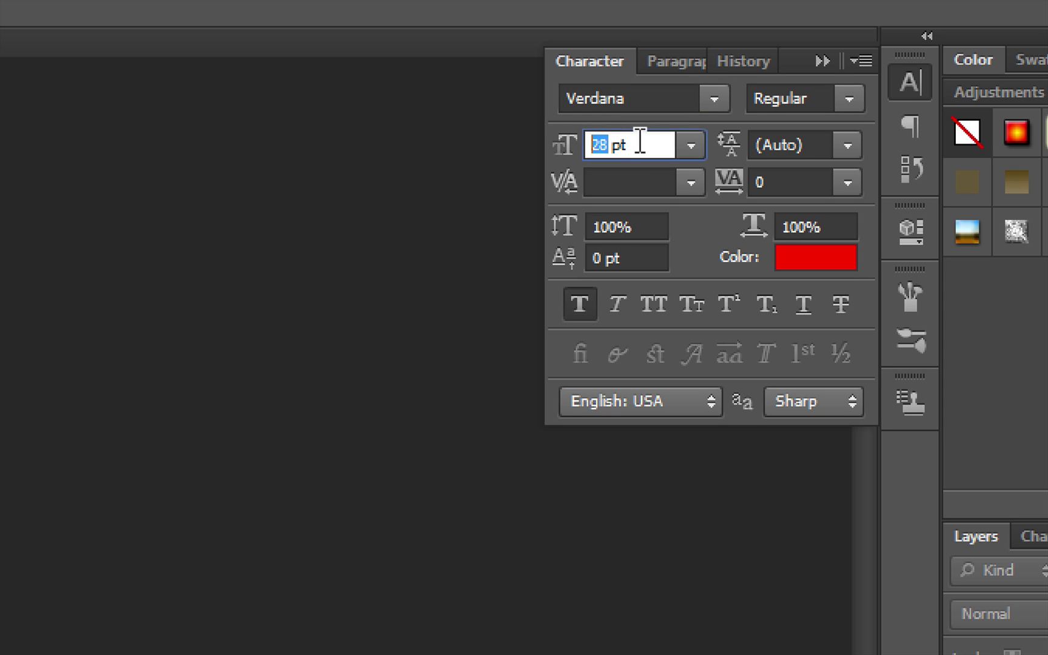
click(636, 143)
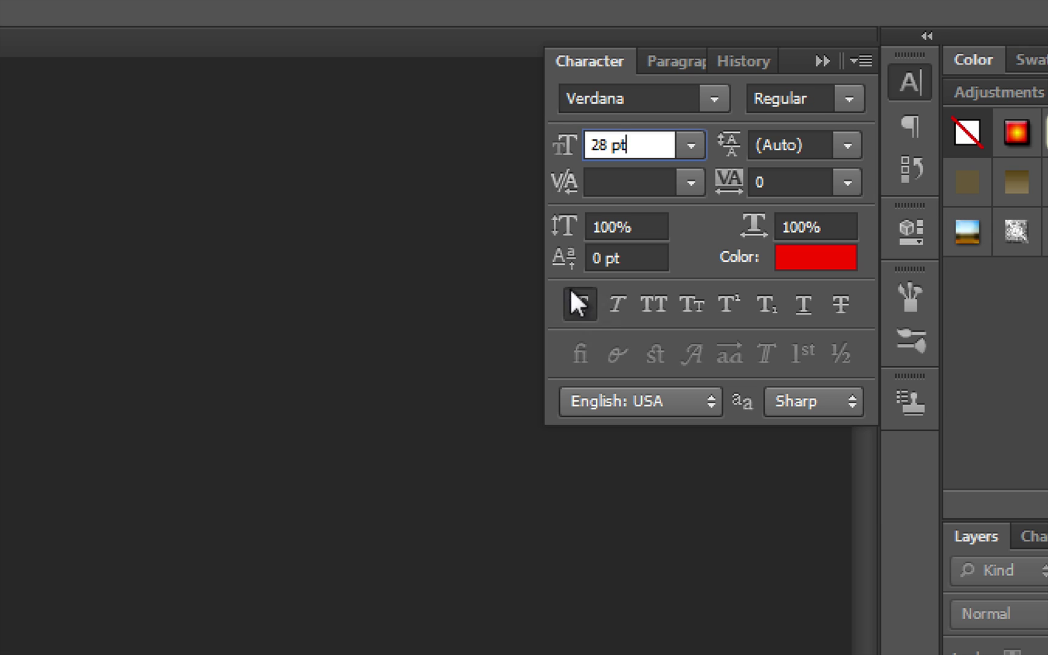
click(577, 305)
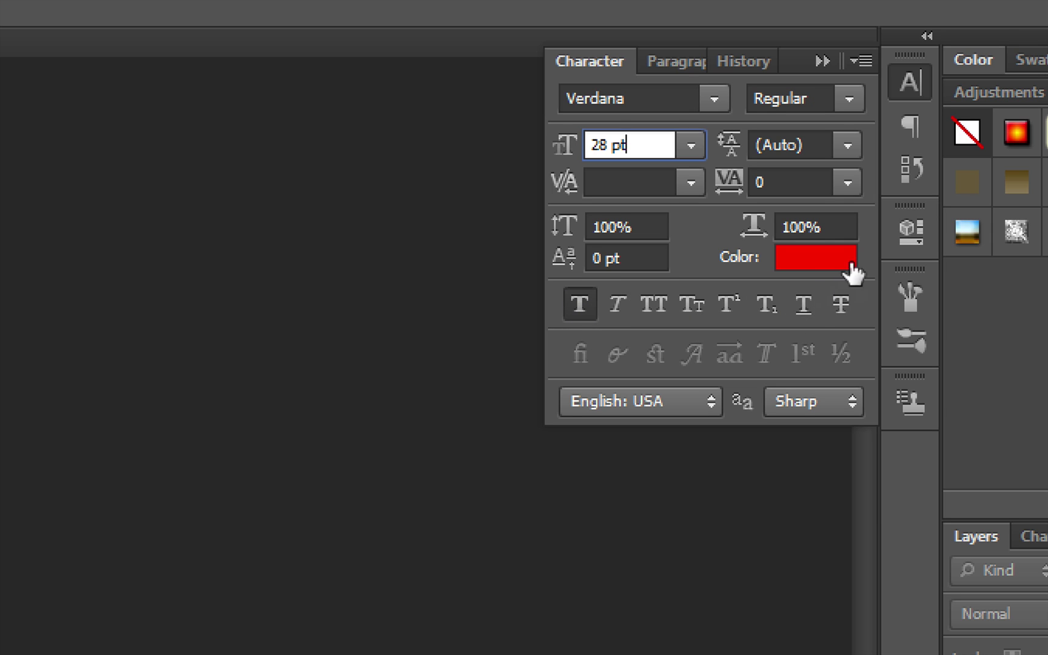
Set the text colour to white (ffffff).
click(806, 267)
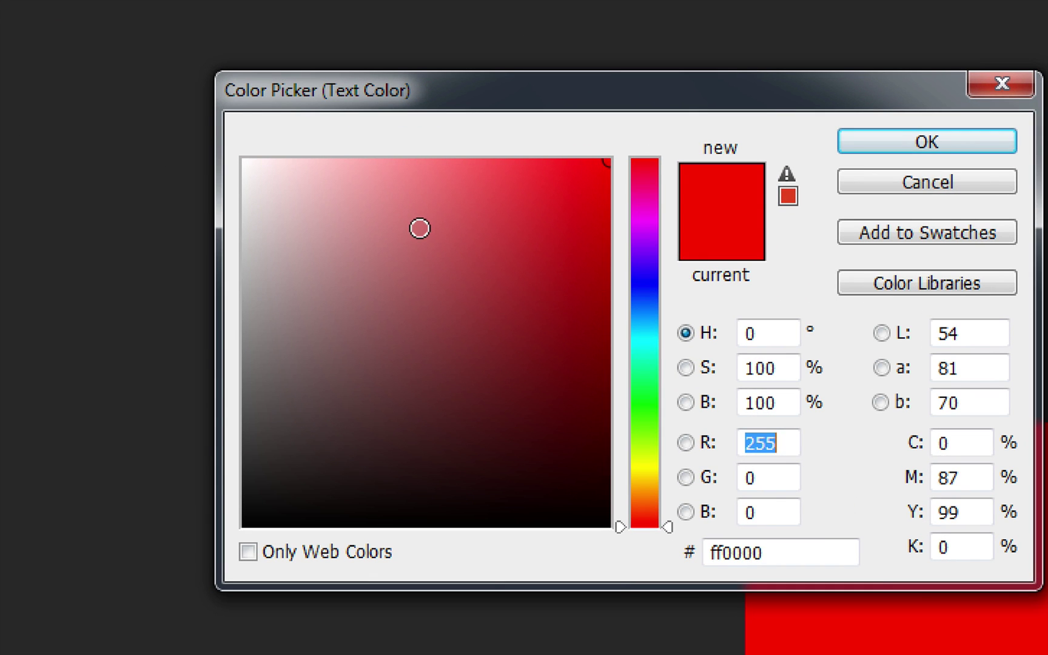
drag(259, 187, 201, 160)
drag(265, 156, 194, 117)
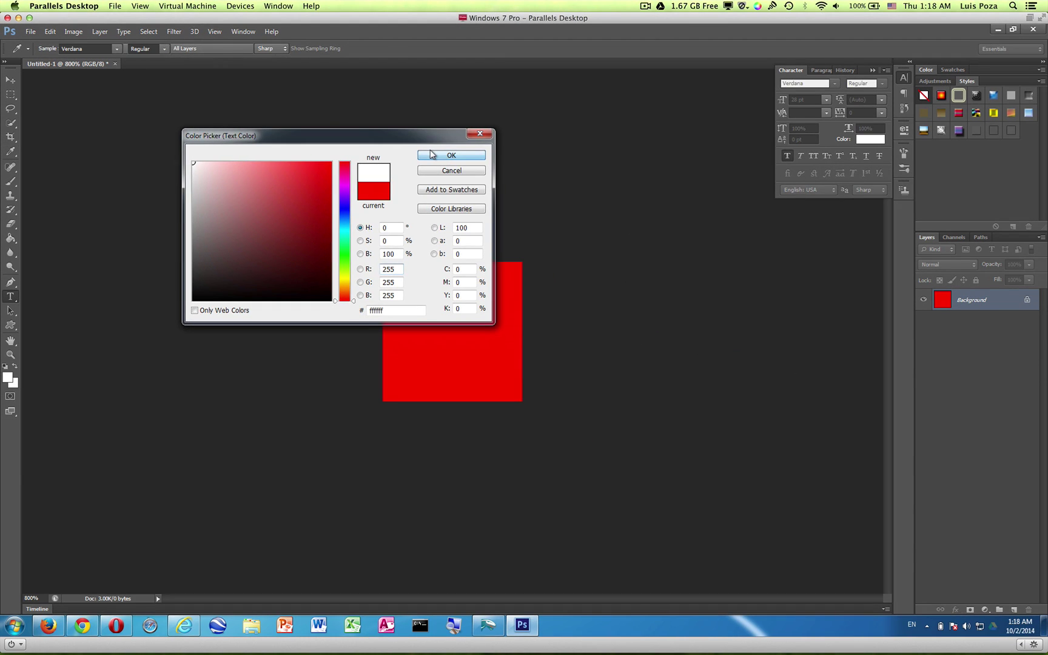
click(431, 155)
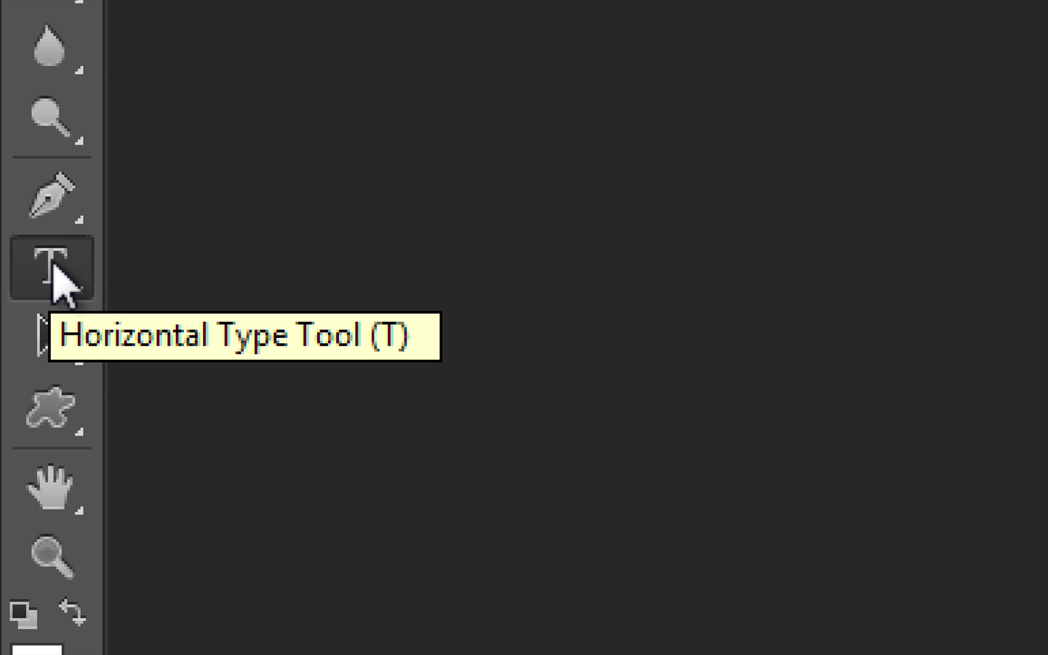
Type a white letter W on the red square with the Horizontal Type Tool.
right_click(53, 266)
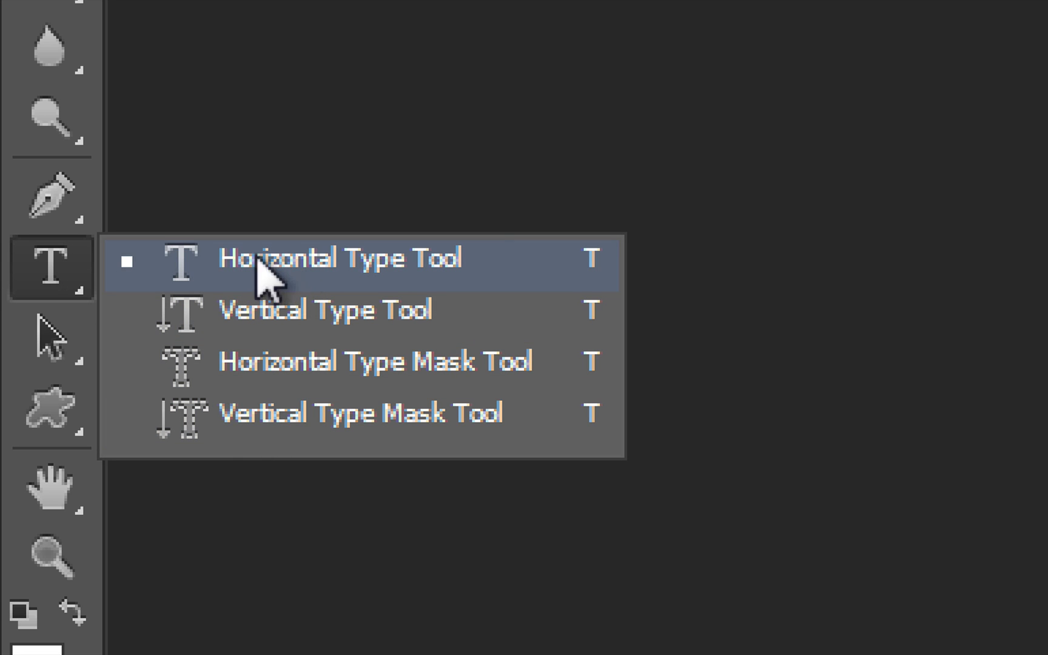
click(63, 258)
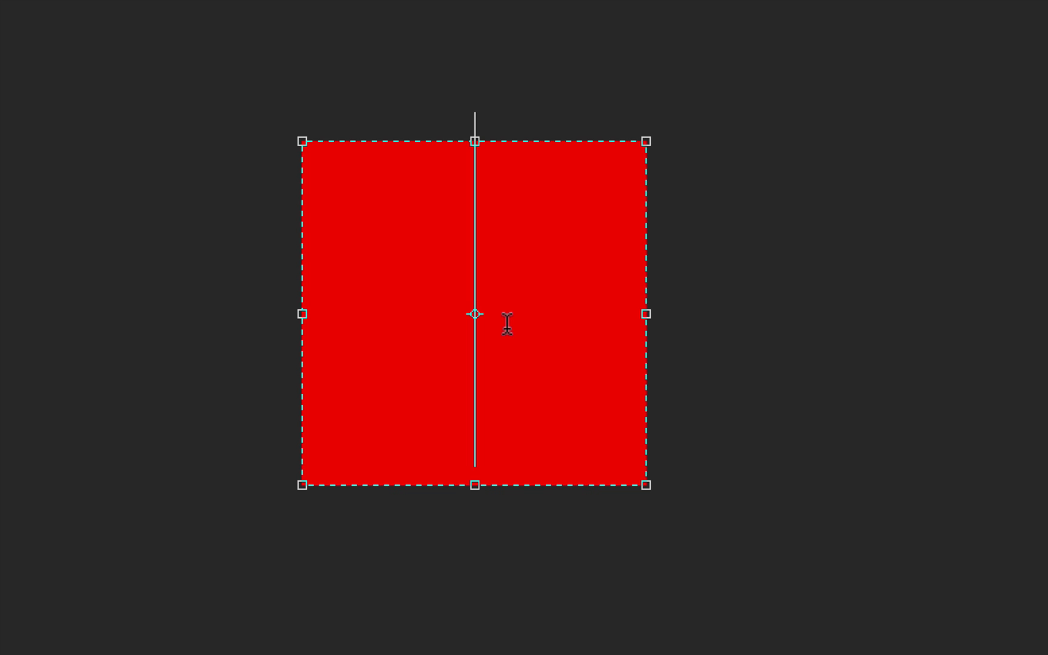
text(W)
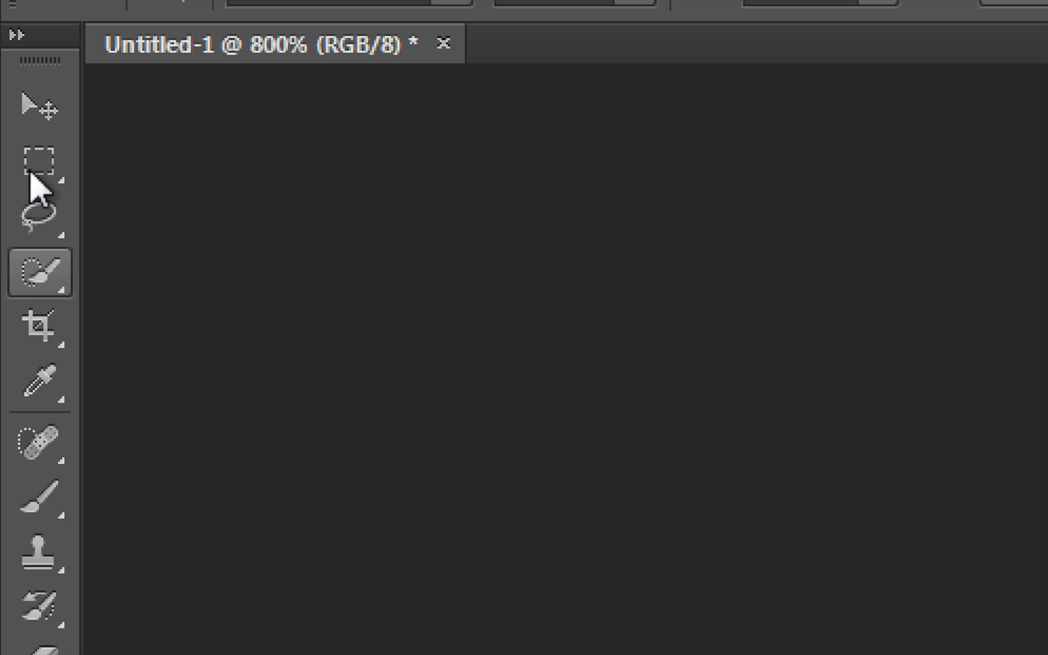
Commit the W, nudge it slightly lower, and view the image at 100%.
click(41, 107)
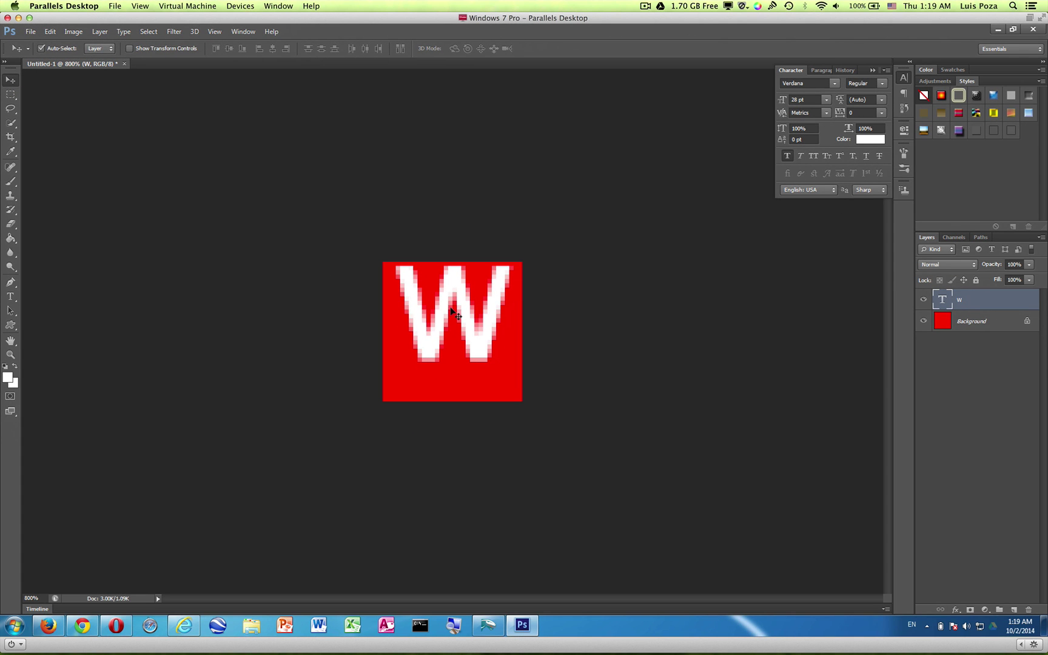
drag(452, 311, 453, 330)
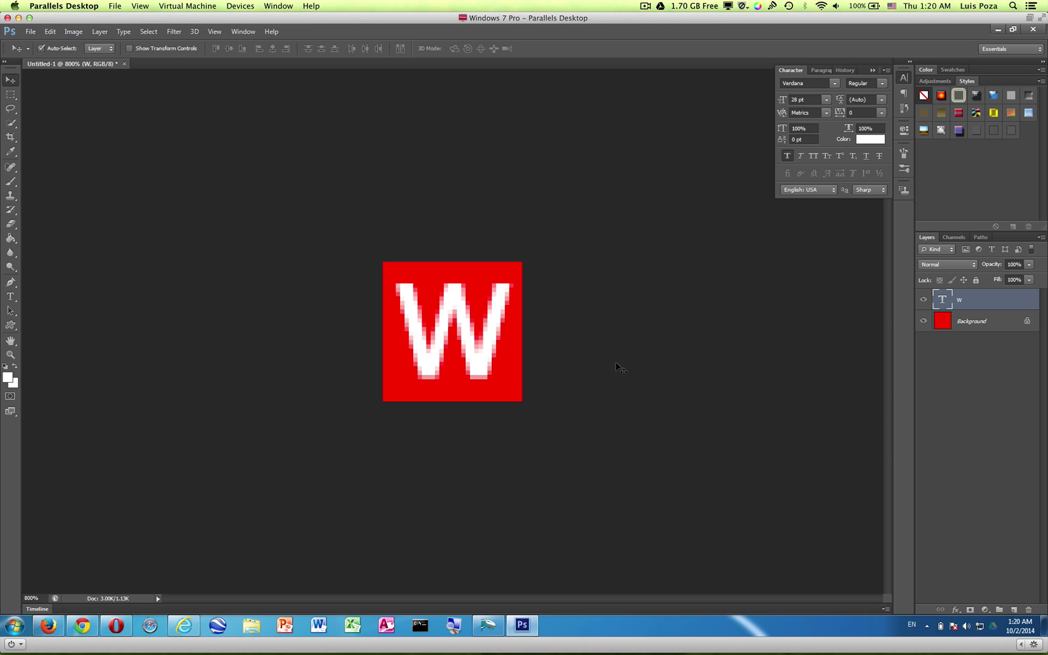
key(ctrl+1)
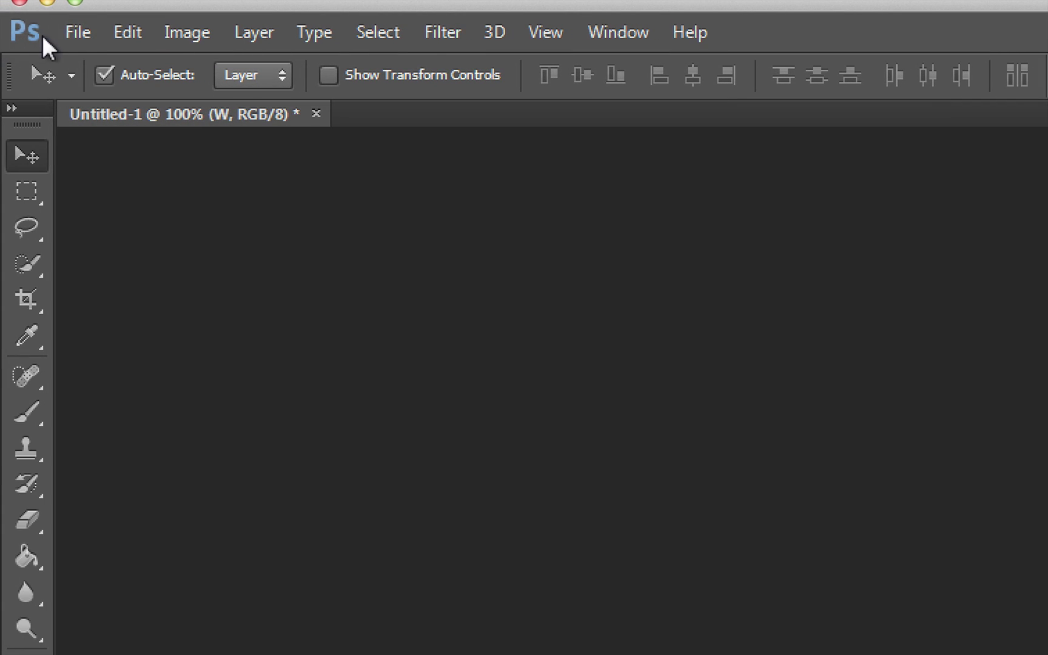
Open Save for Web and keep PNG-24 as the format at 32 × 32 px.
click(30, 31)
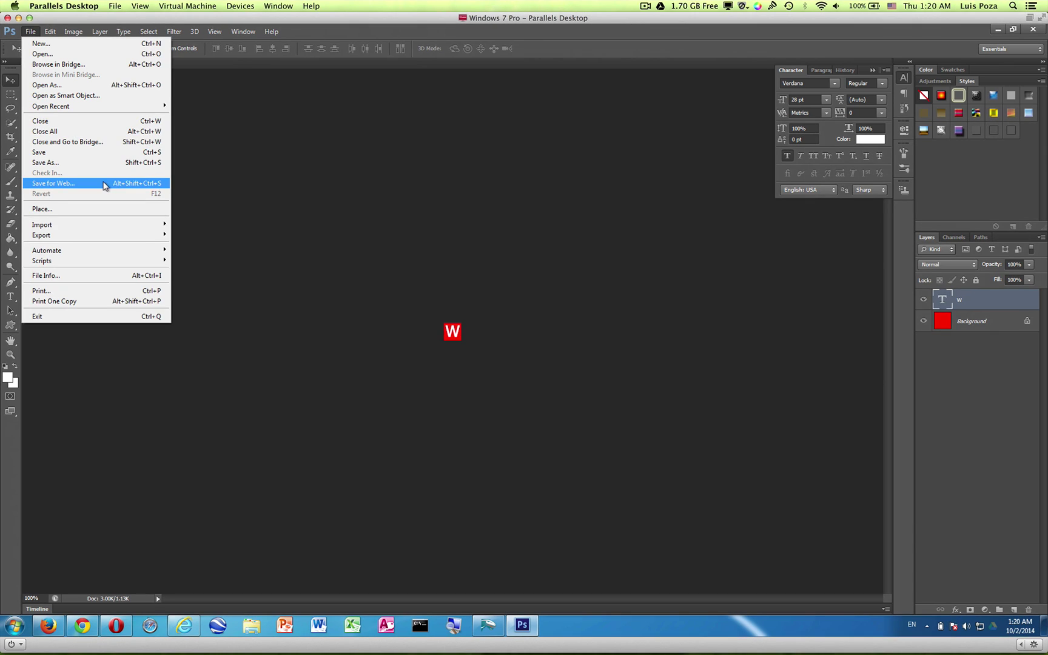
click(285, 419)
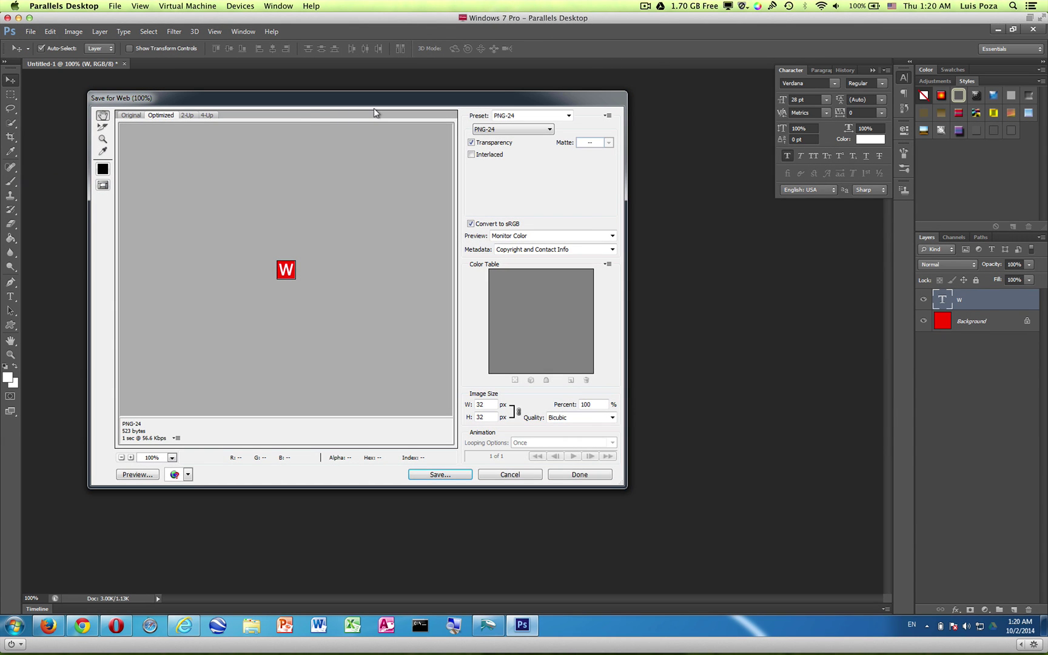
drag(295, 101, 325, 107)
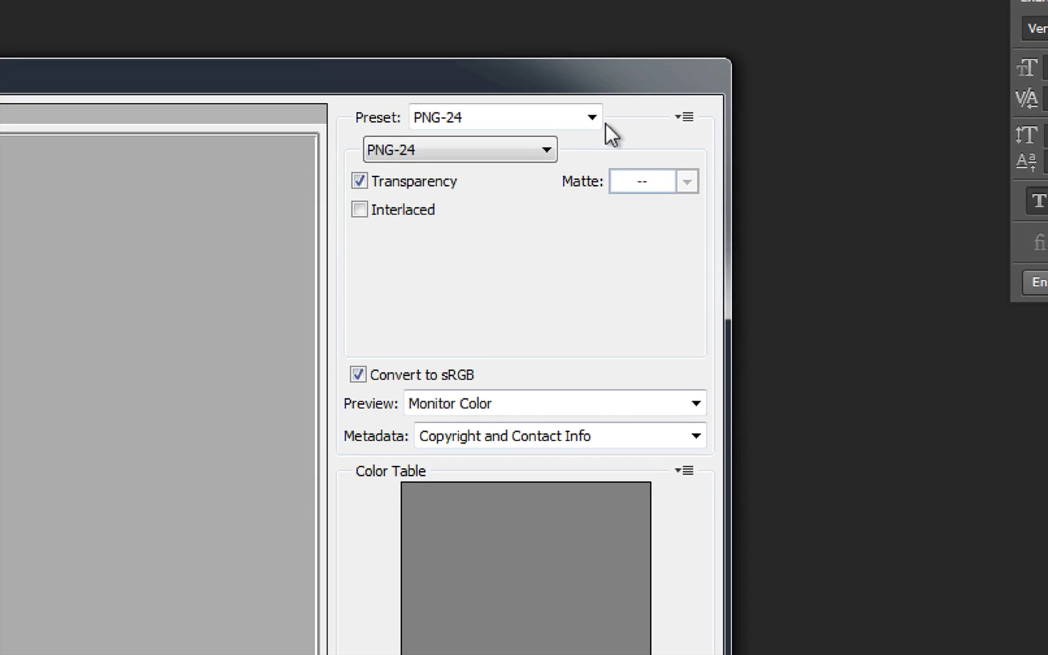
click(454, 152)
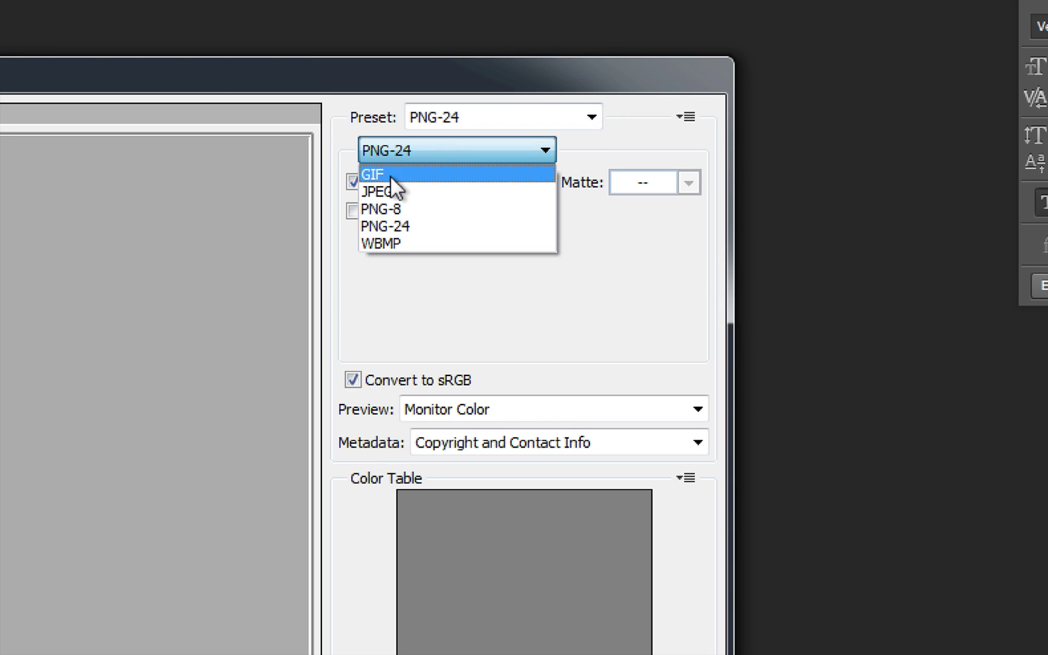
click(399, 225)
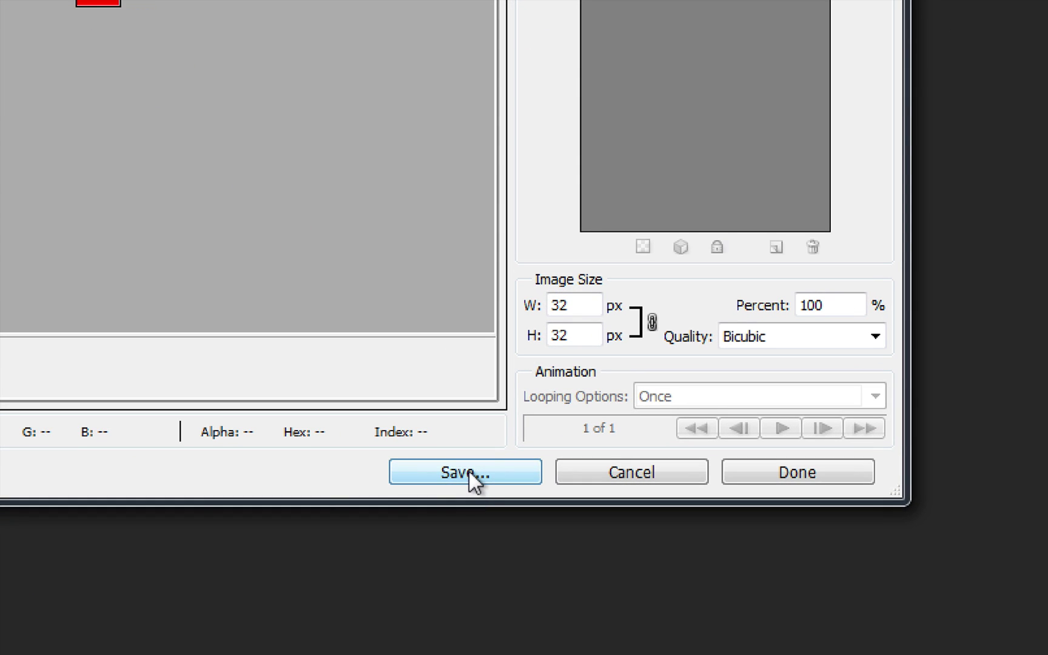
Save the optimized image to the Desktop as favicon.png.
click(470, 472)
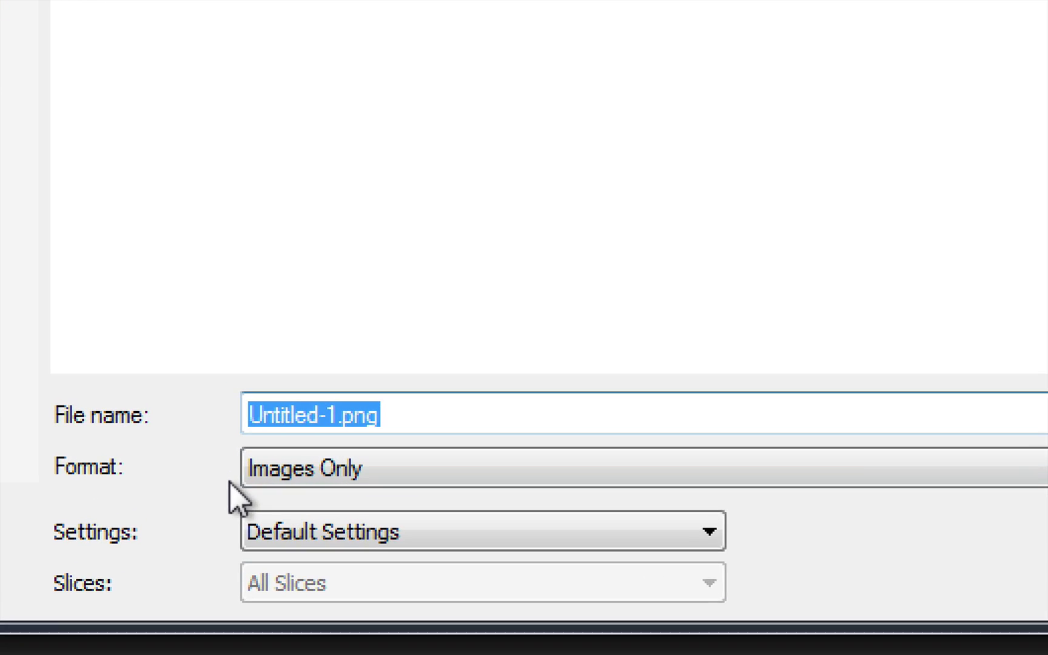
click(336, 416)
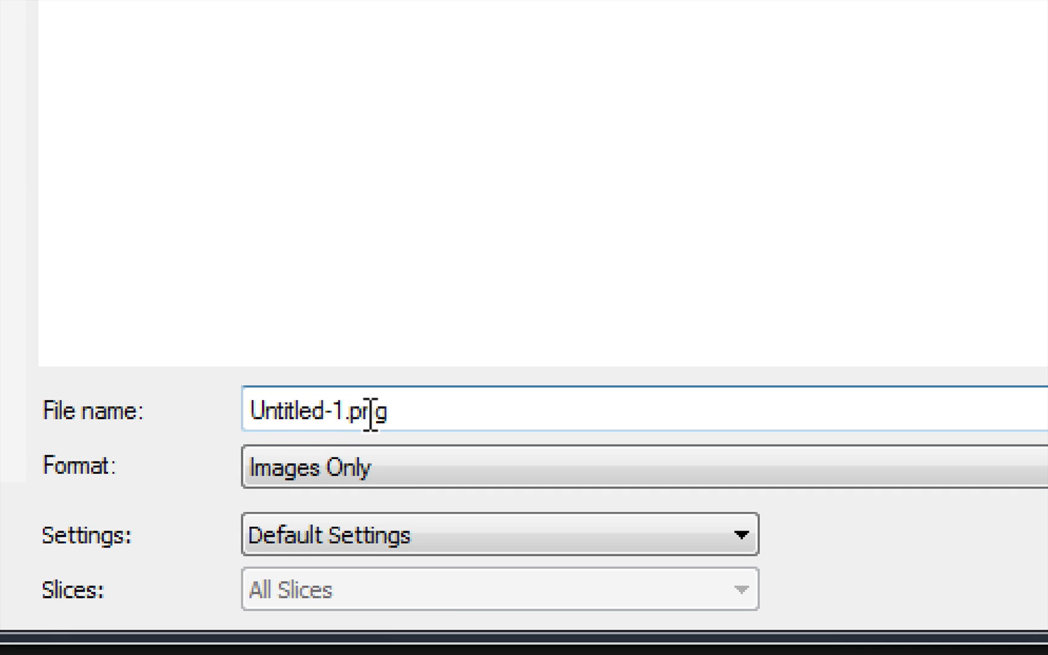
key(BackSpace)
key(BackSpace)
key(BackSpace)
key(BackSpace)
key(BackSpace)
key(BackSpace)
key(BackSpace)
key(BackSpace)
key(BackSpace)
key(BackSpace)
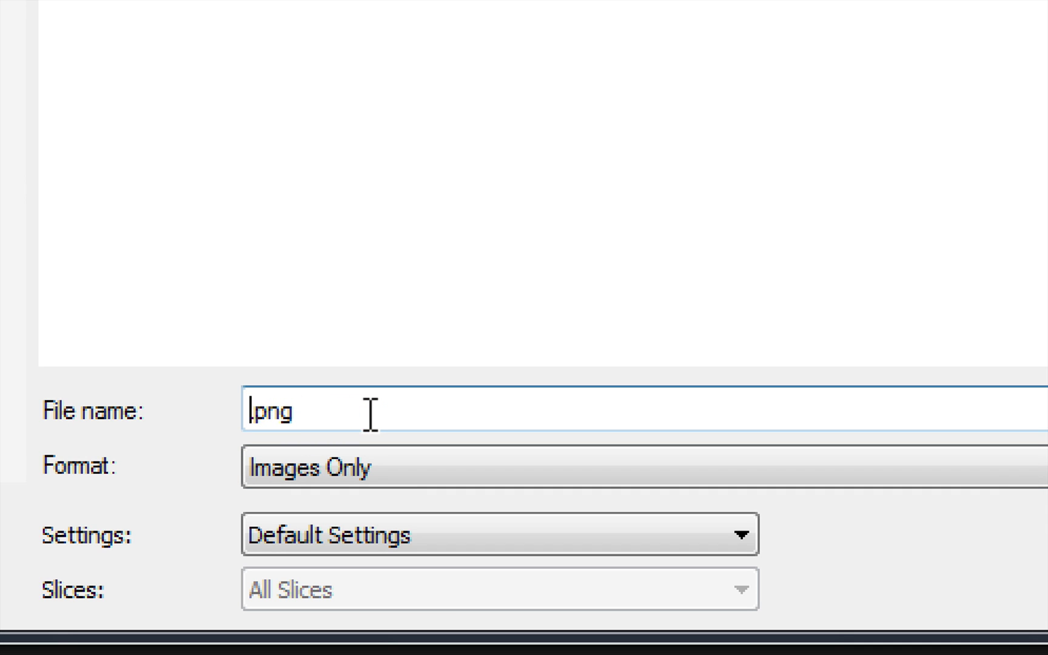
text(favicon)
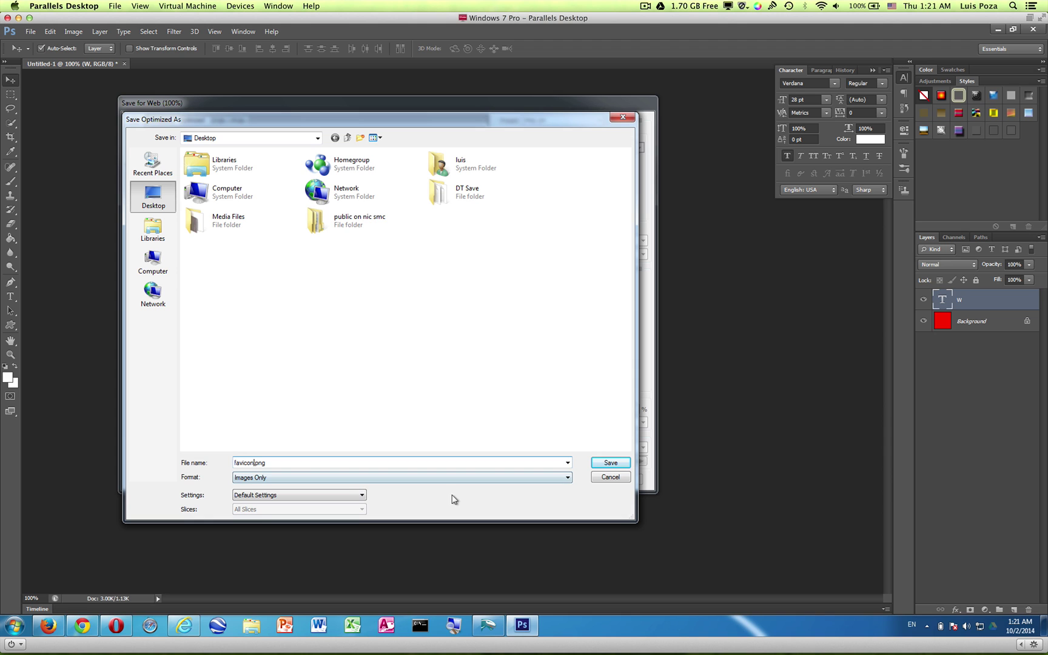
click(596, 463)
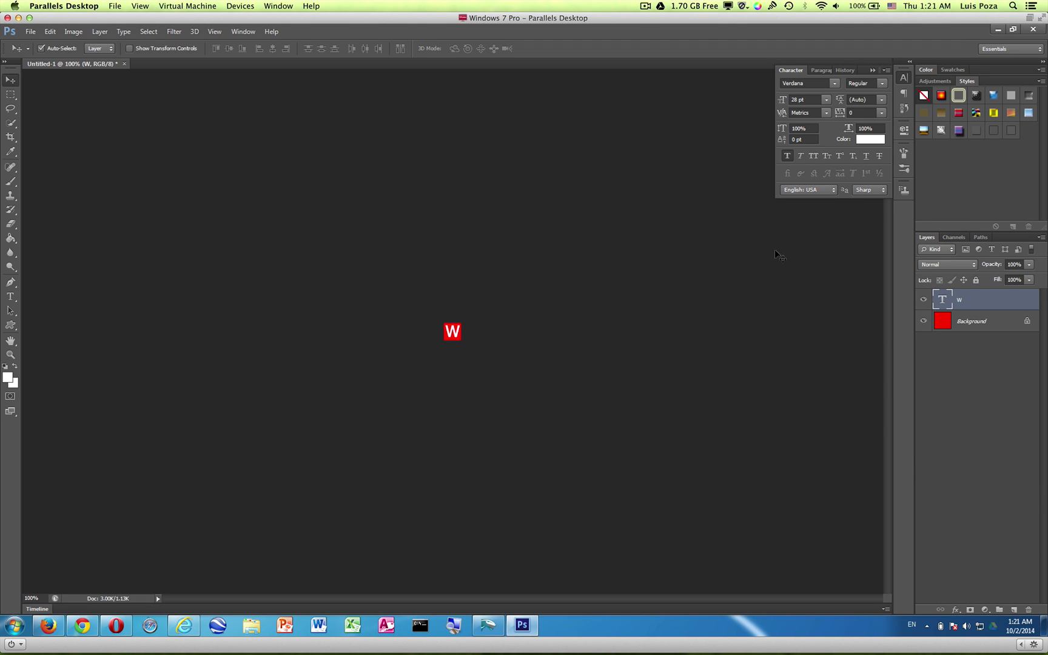
Bring the Komodo Edit window with fvcon.html to the front and position it over the browsers.
click(997, 30)
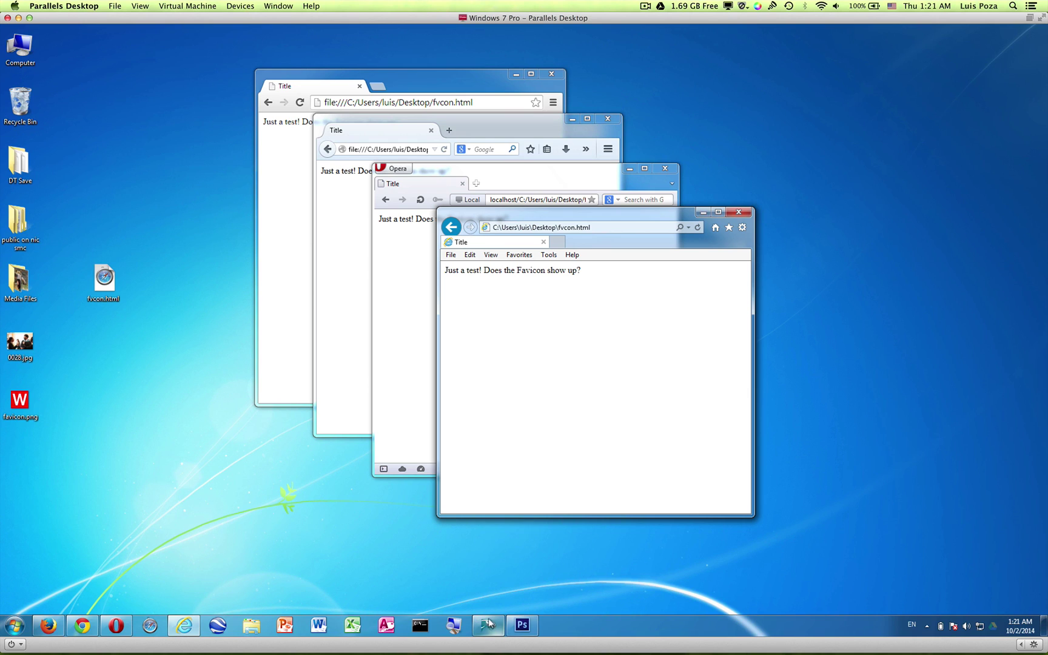
click(485, 503)
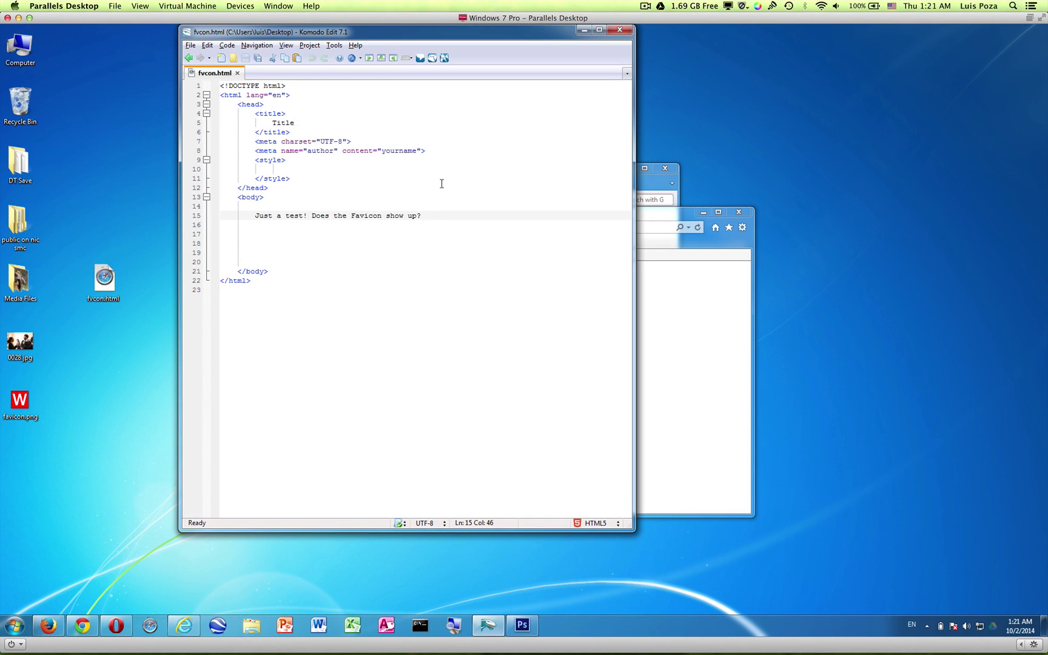
drag(383, 35, 851, 104)
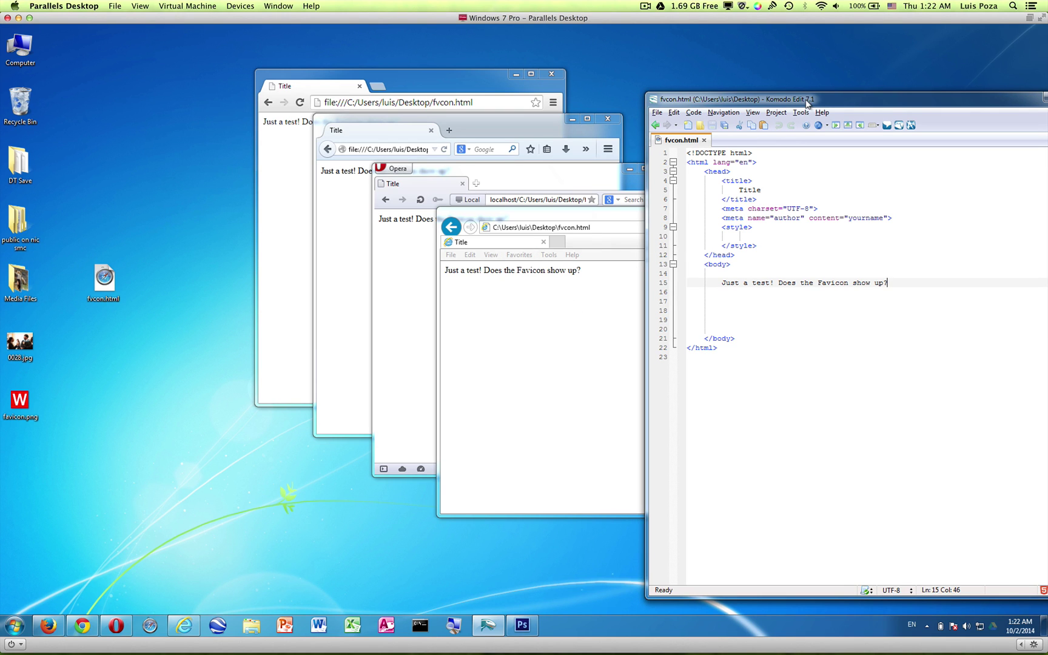
drag(813, 101, 361, 66)
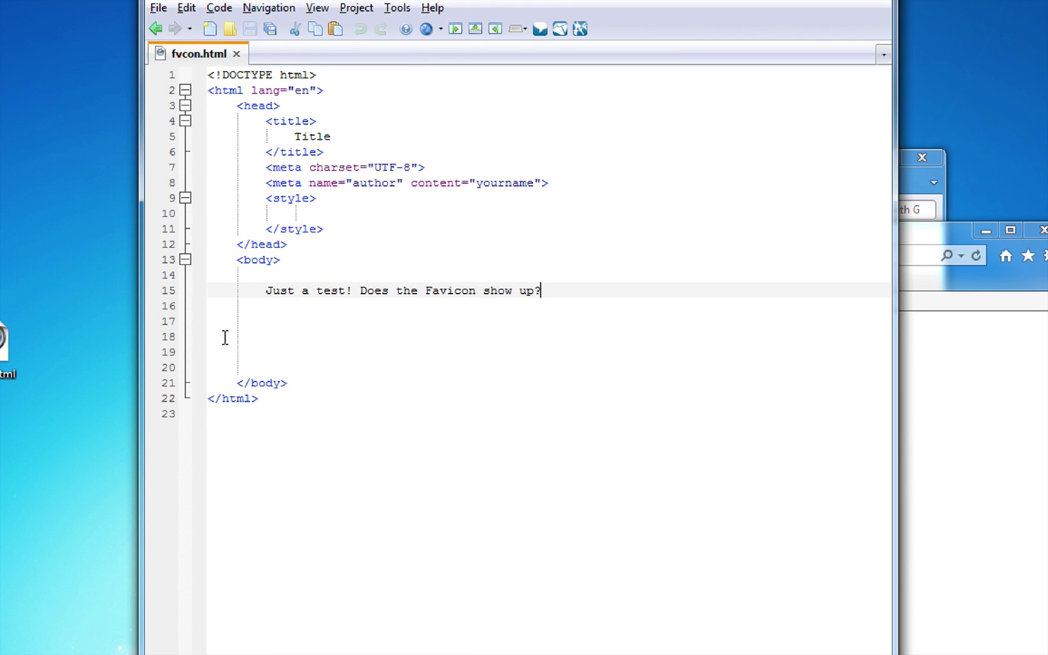
Start a new line after </style> and insert a <link rel="icon"> tag.
click(338, 224)
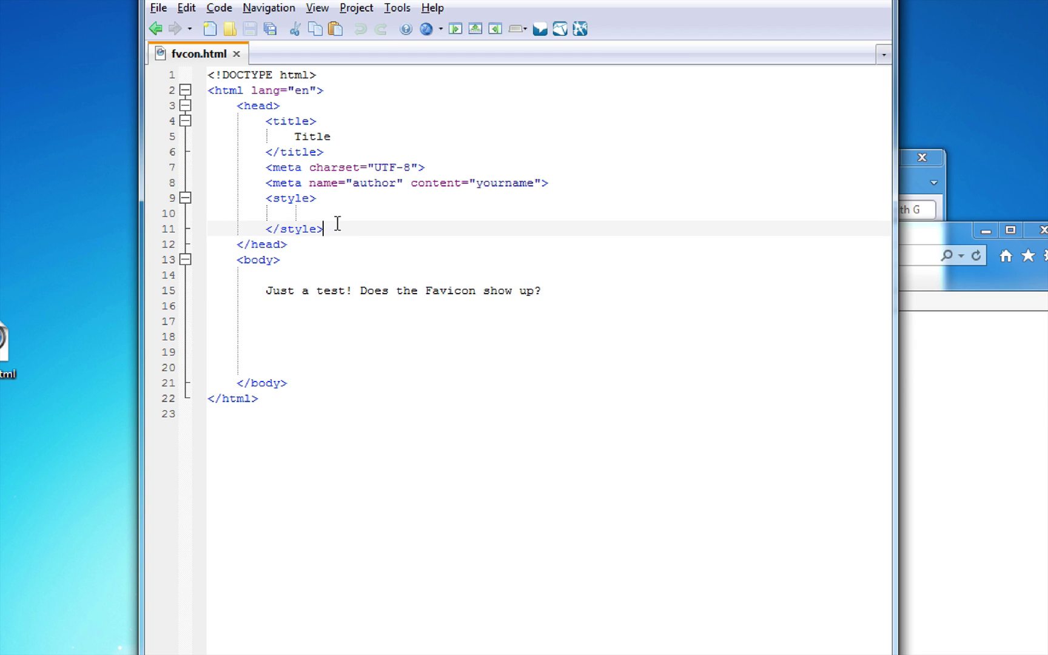
key(Return)
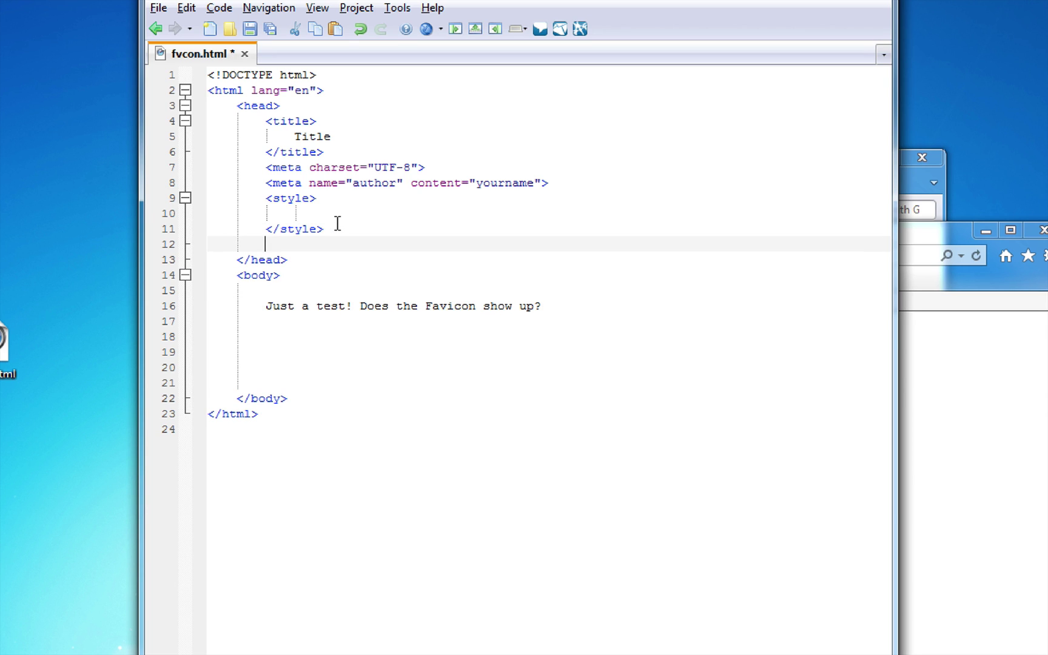
text(<)
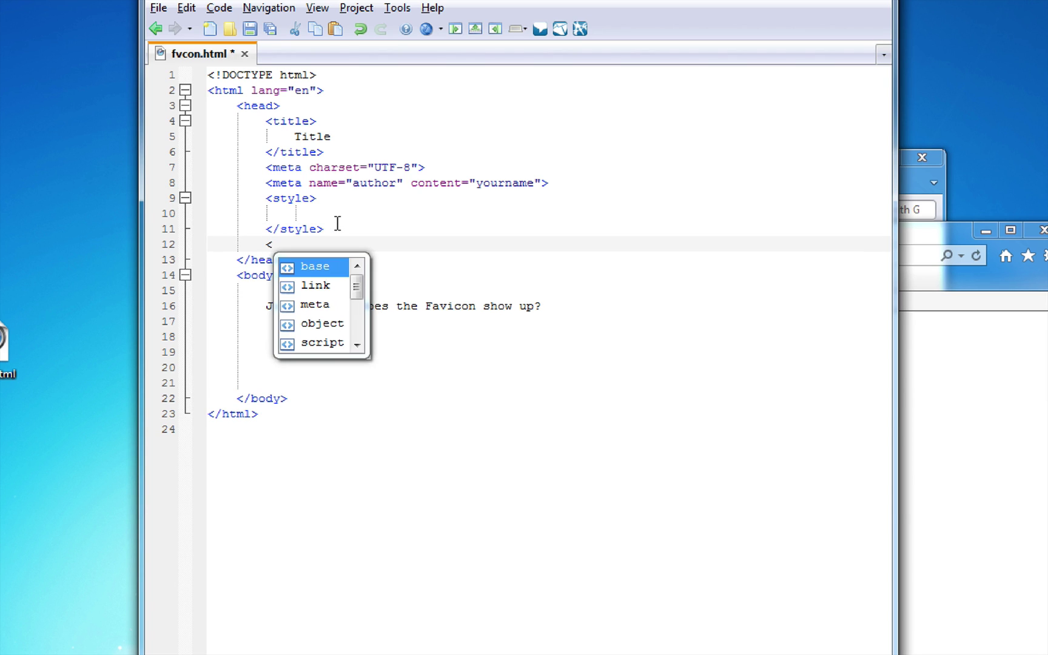
text(l)
key(Return)
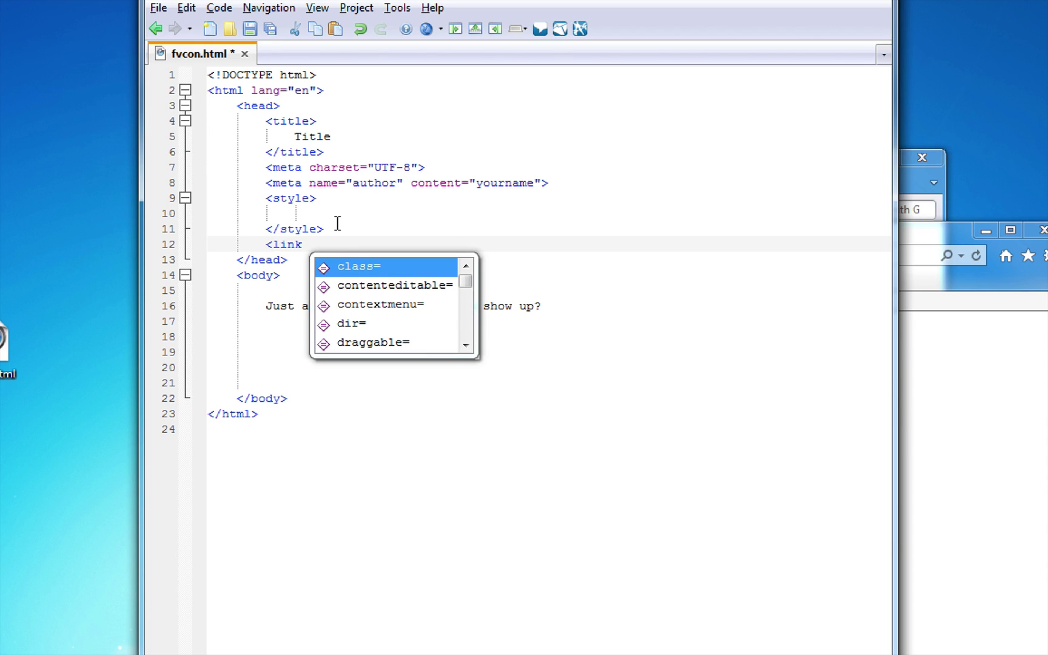
text(re)
key(Return)
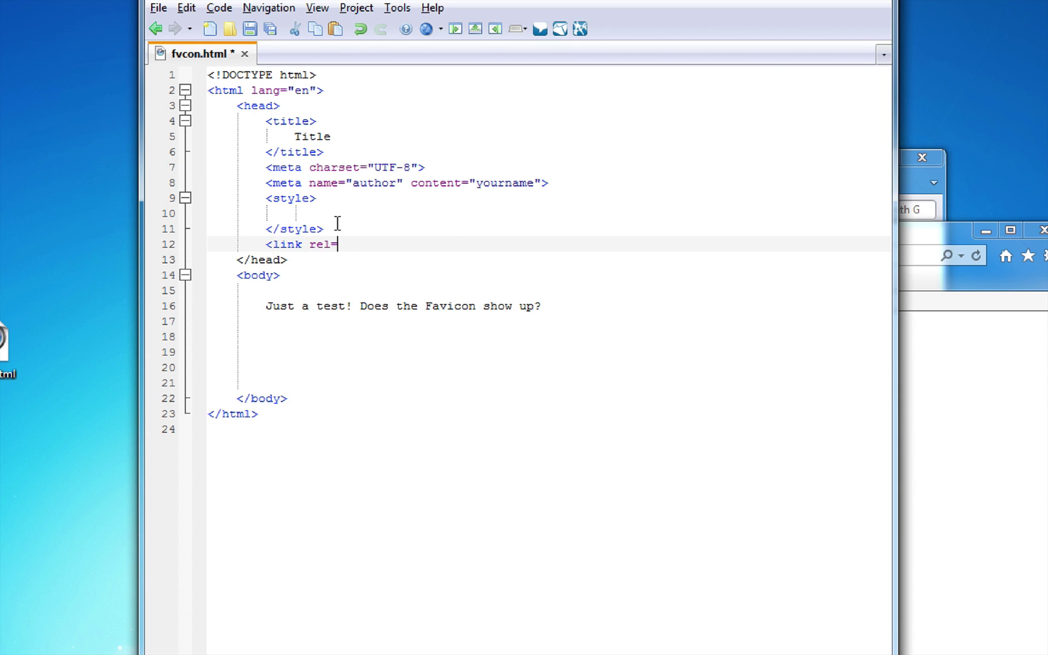
text(")
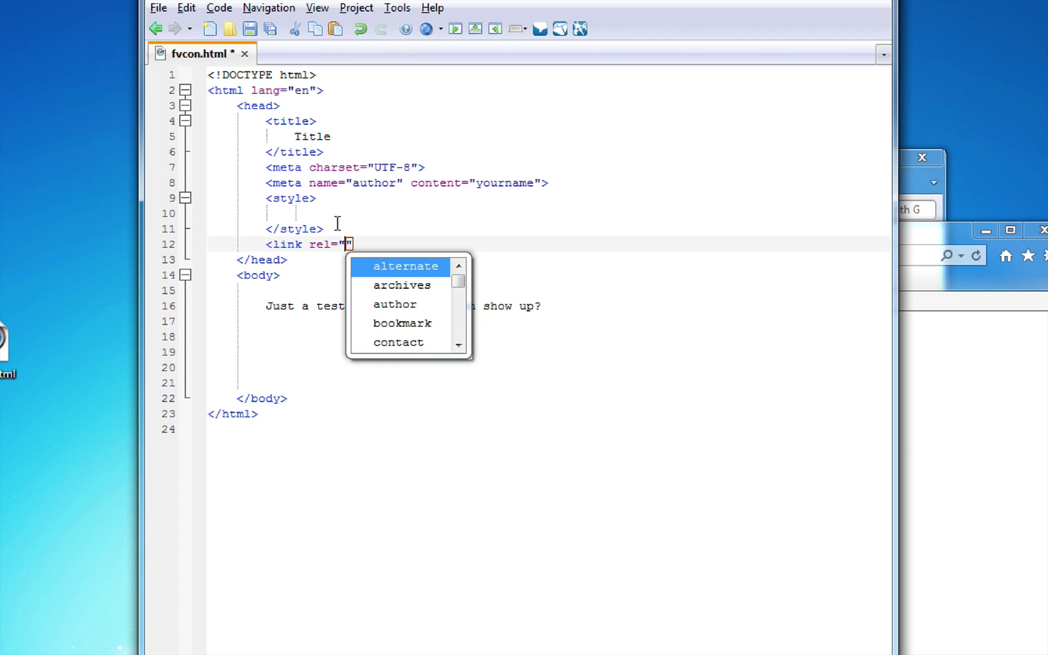
text(ic)
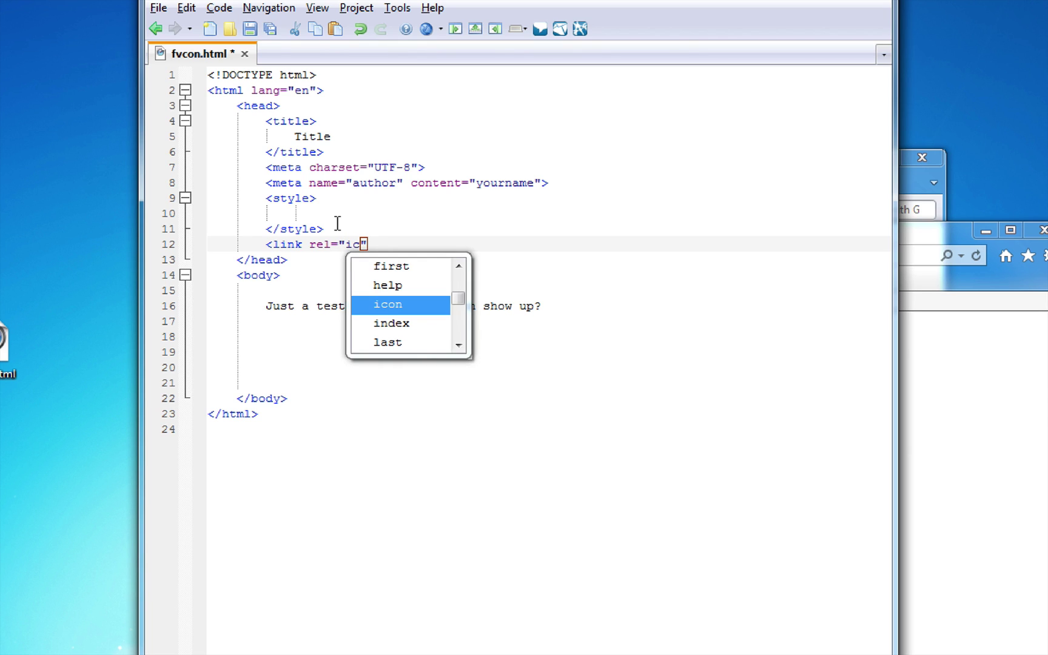
key(Return)
key(Right)
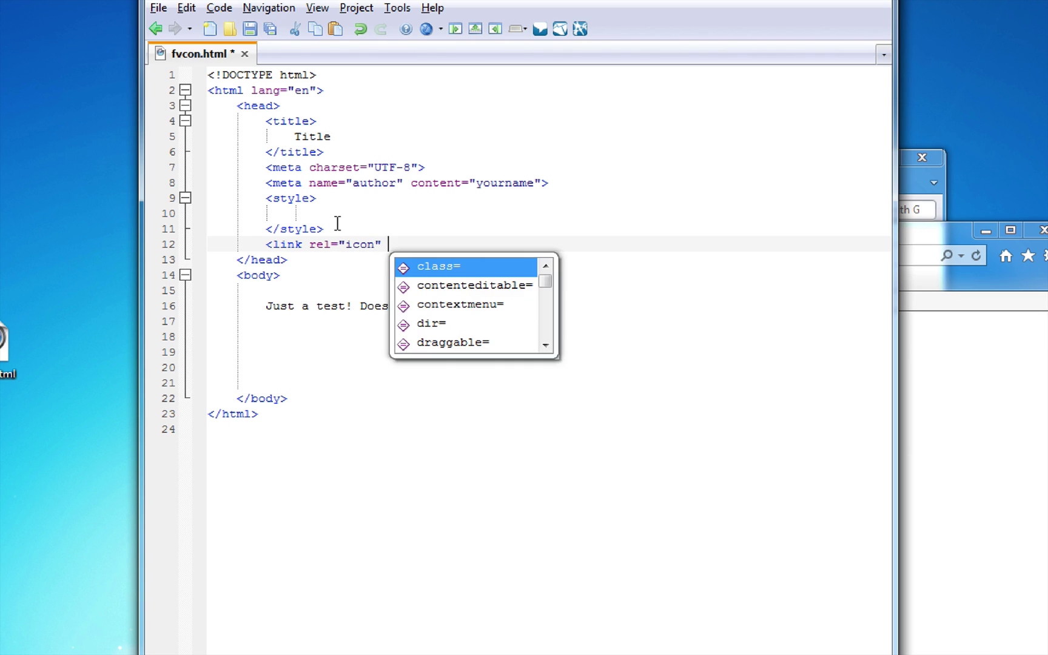
Finish the tag with href="favicon.png" type="image/png" and save fvcon.html.
text(href)
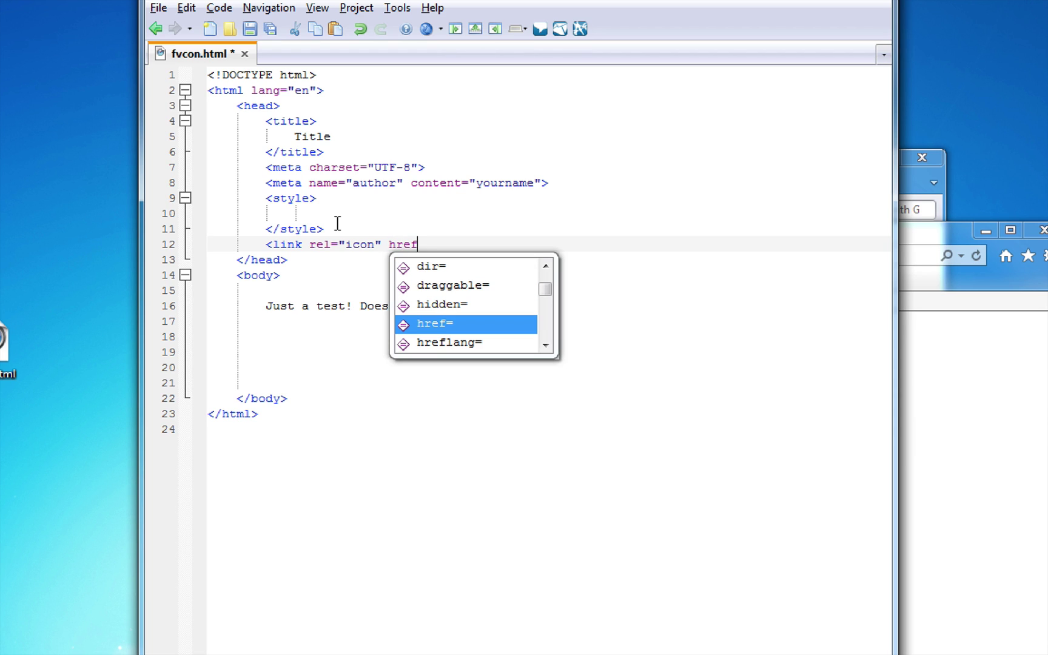
text(=)
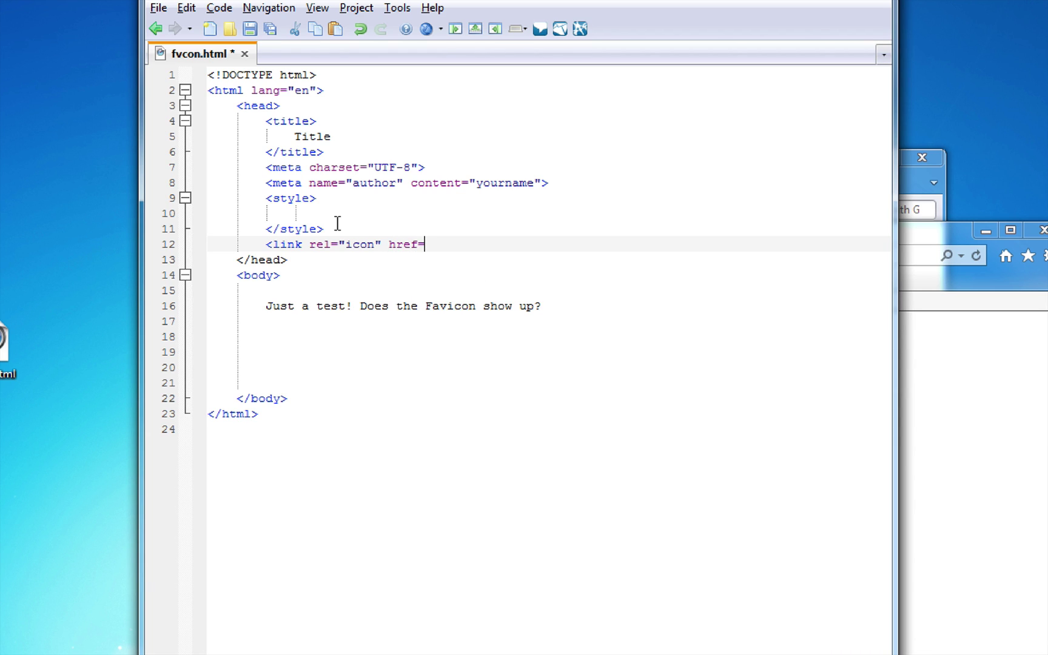
text("favicon.png")
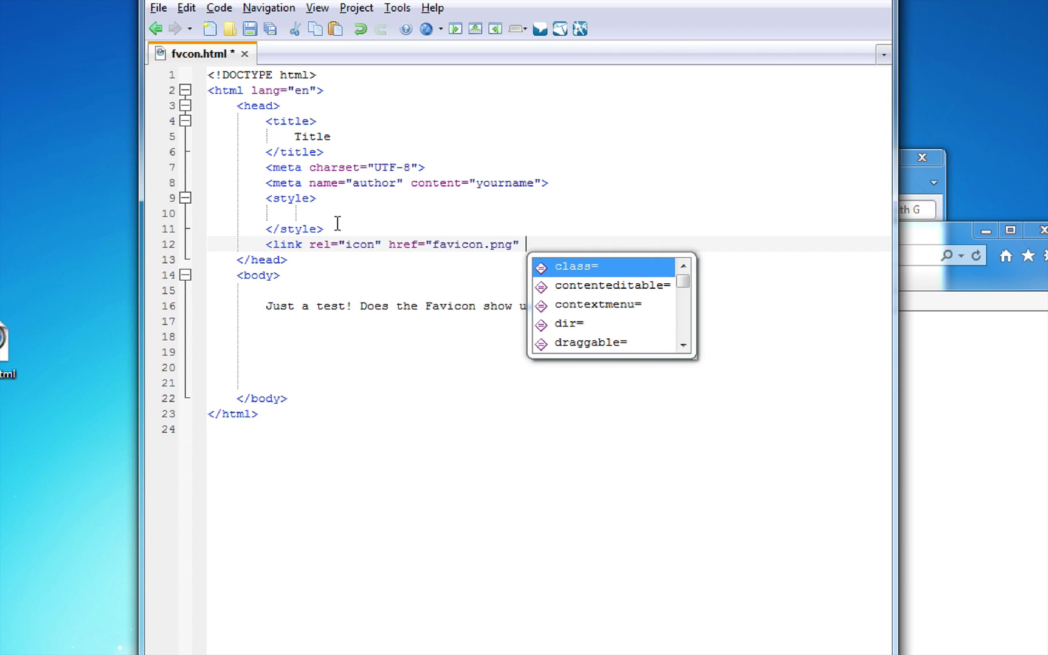
text( ty)
key(Return)
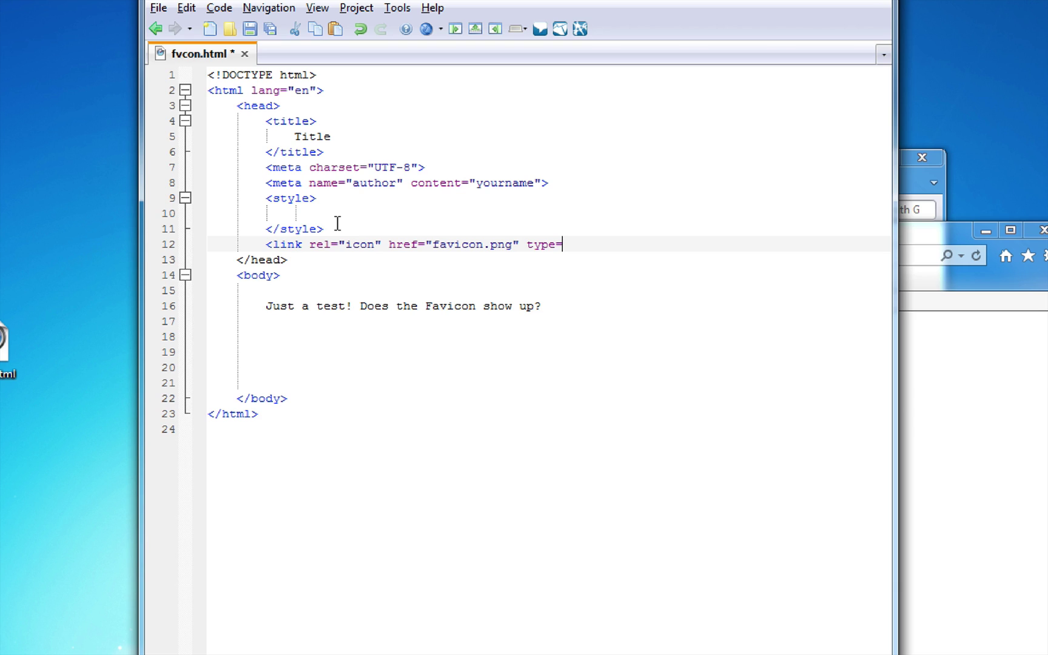
text("image/)
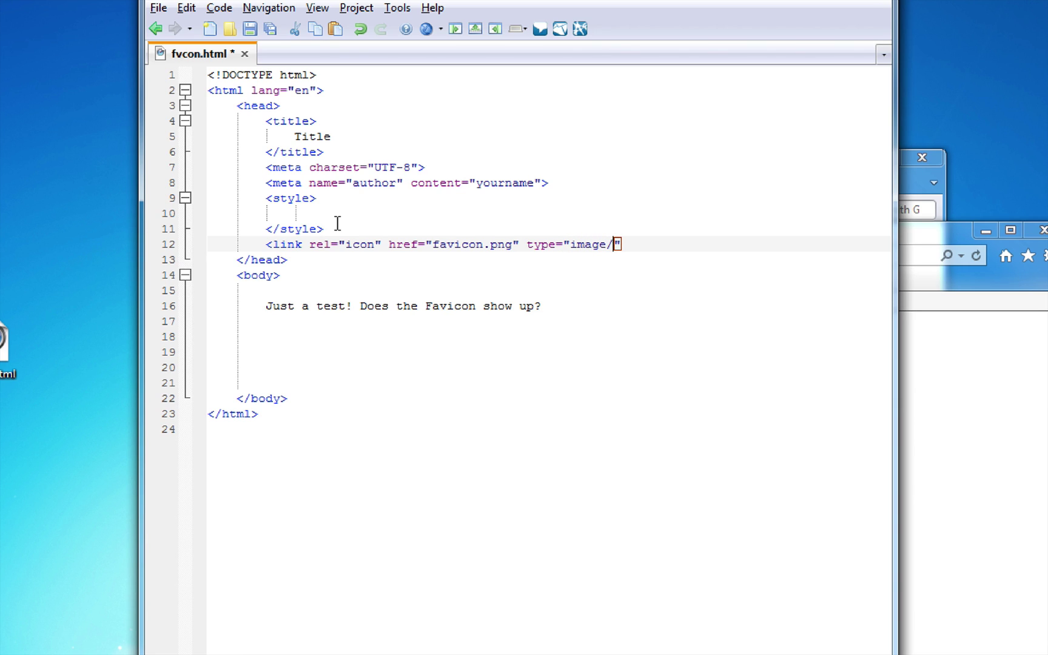
text(png)
key(Right)
text(>)
key(ctrl+s)
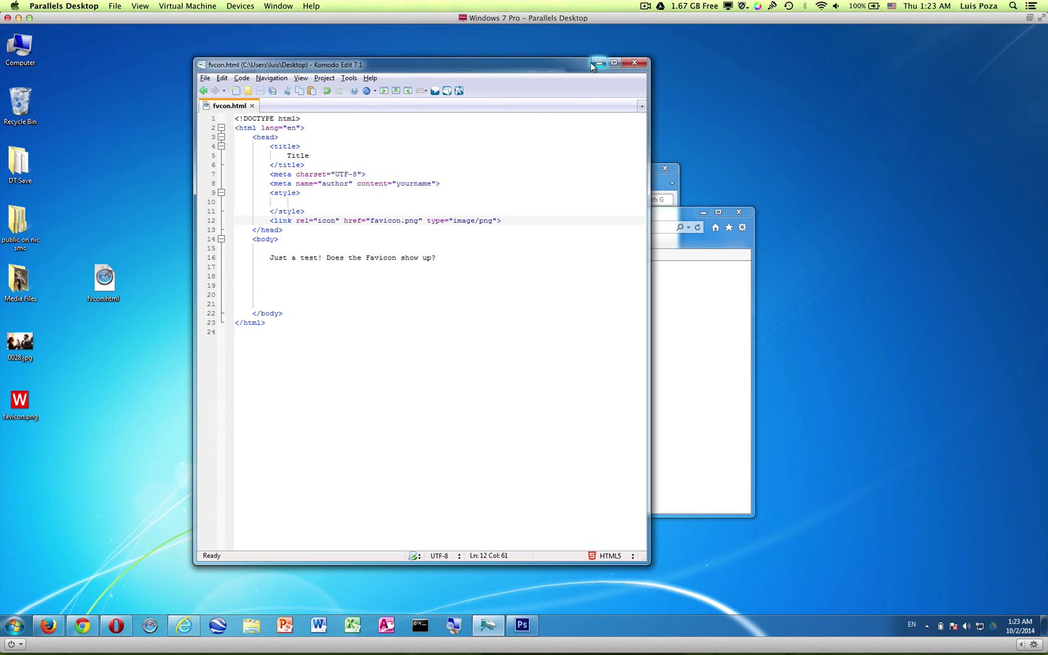
Reload fvcon.html in Chrome and Firefox by dropping the file from the desktop.
click(597, 63)
click(94, 292)
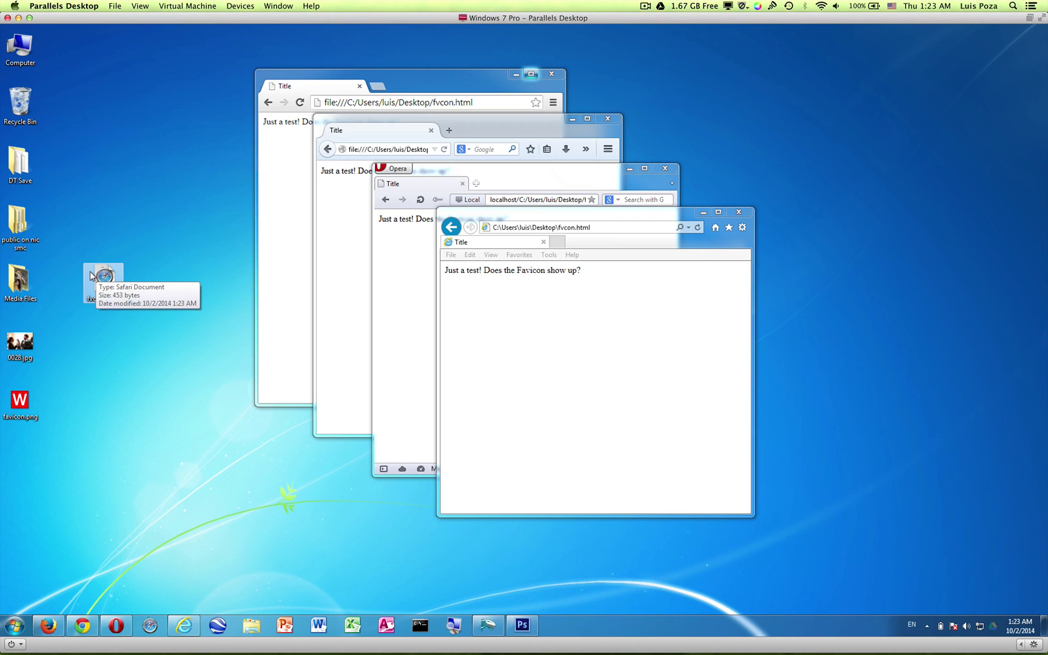
drag(90, 271, 274, 162)
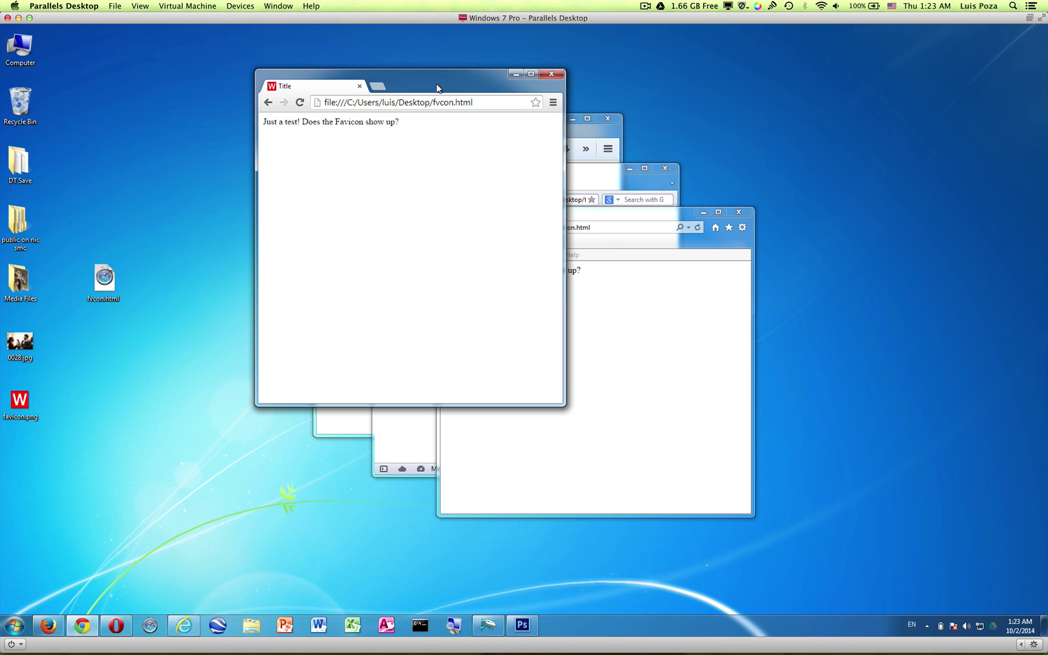
click(583, 134)
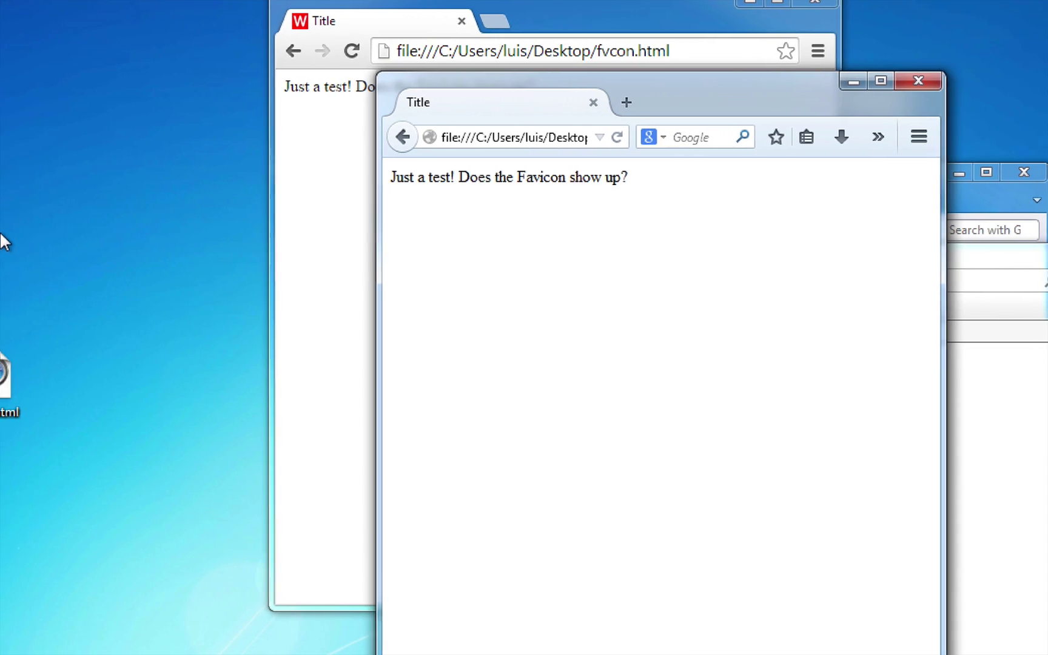
drag(5, 371, 479, 259)
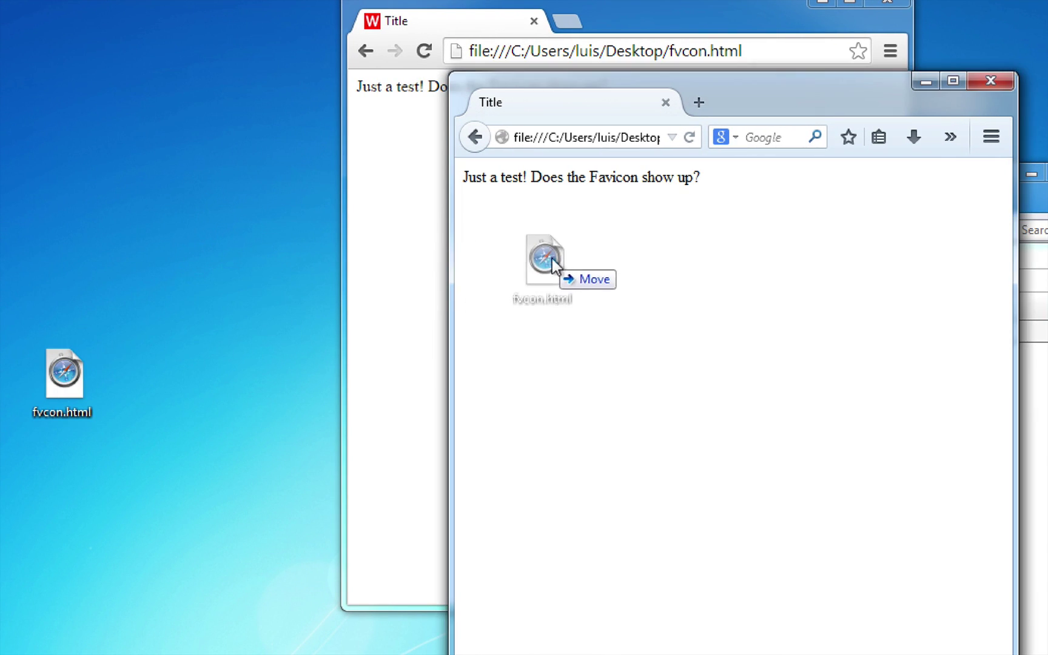
drag(552, 259, 566, 269)
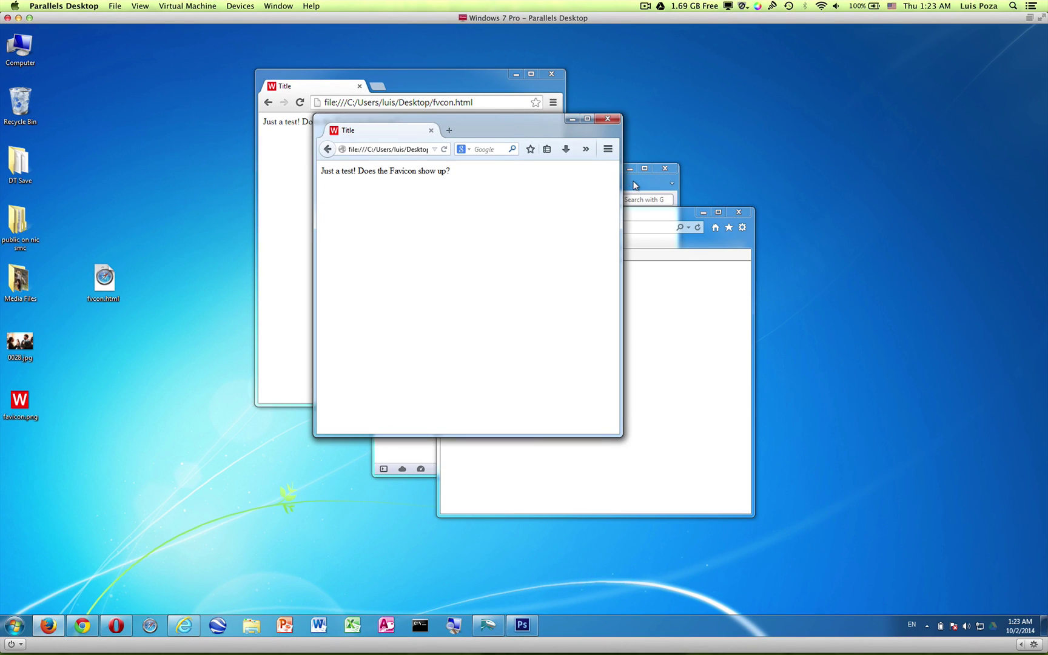
Reload fvcon.html in Opera and Internet Explorer by dropping it onto each window.
click(635, 185)
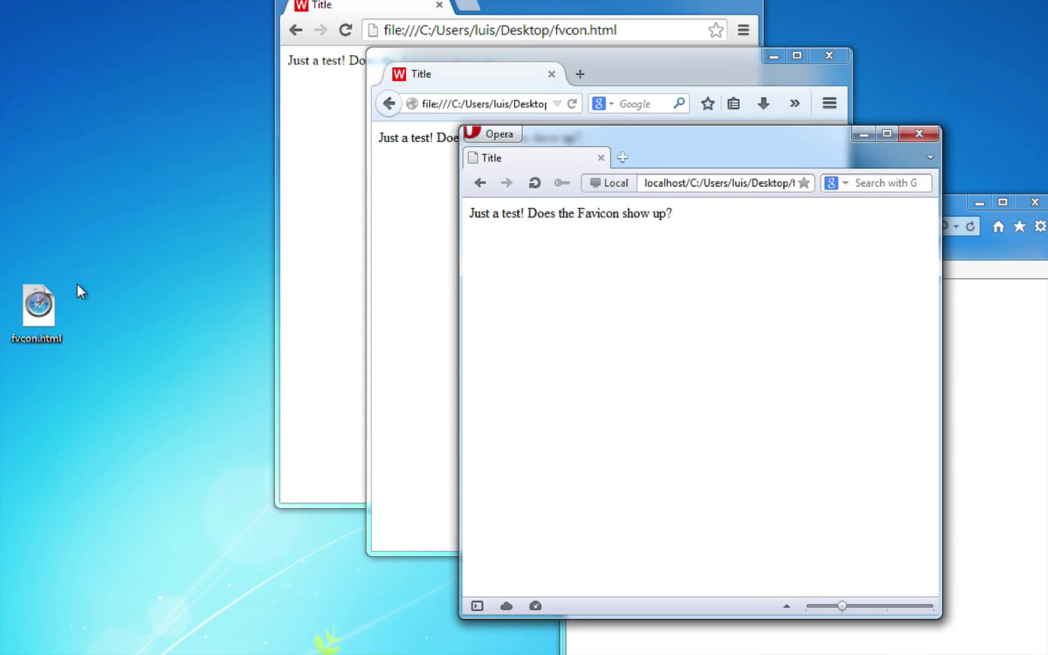
drag(40, 306, 529, 272)
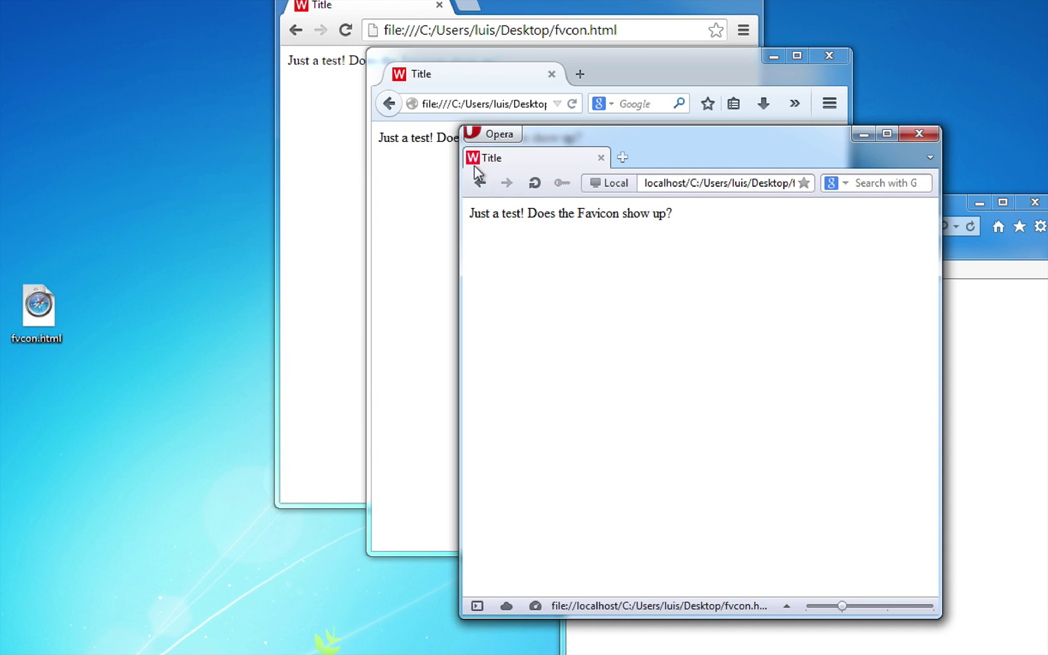
click(973, 341)
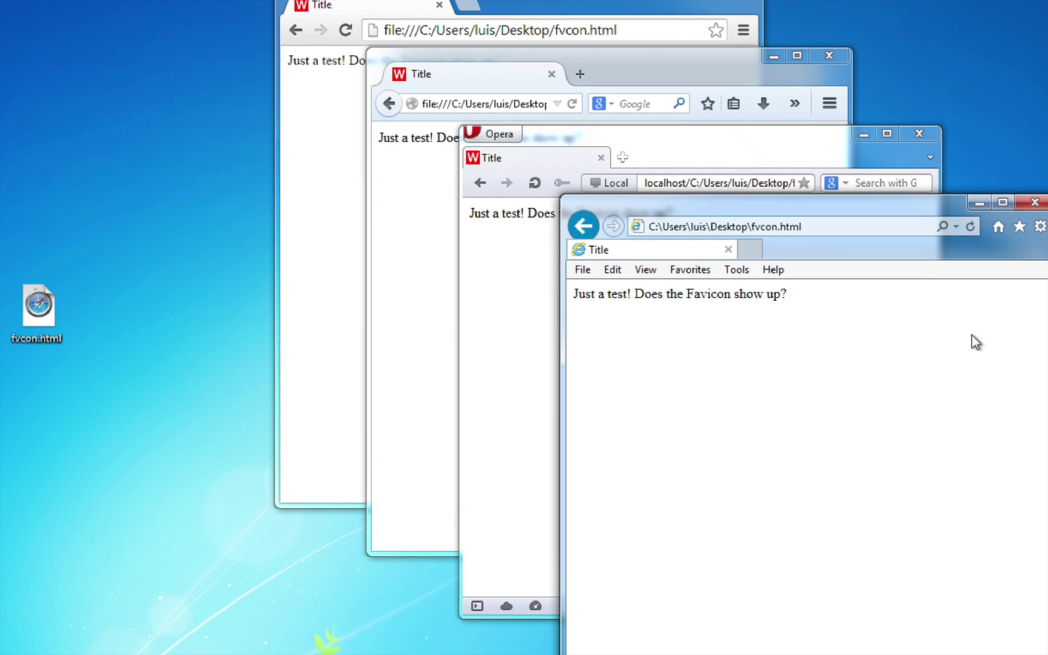
drag(37, 308, 636, 353)
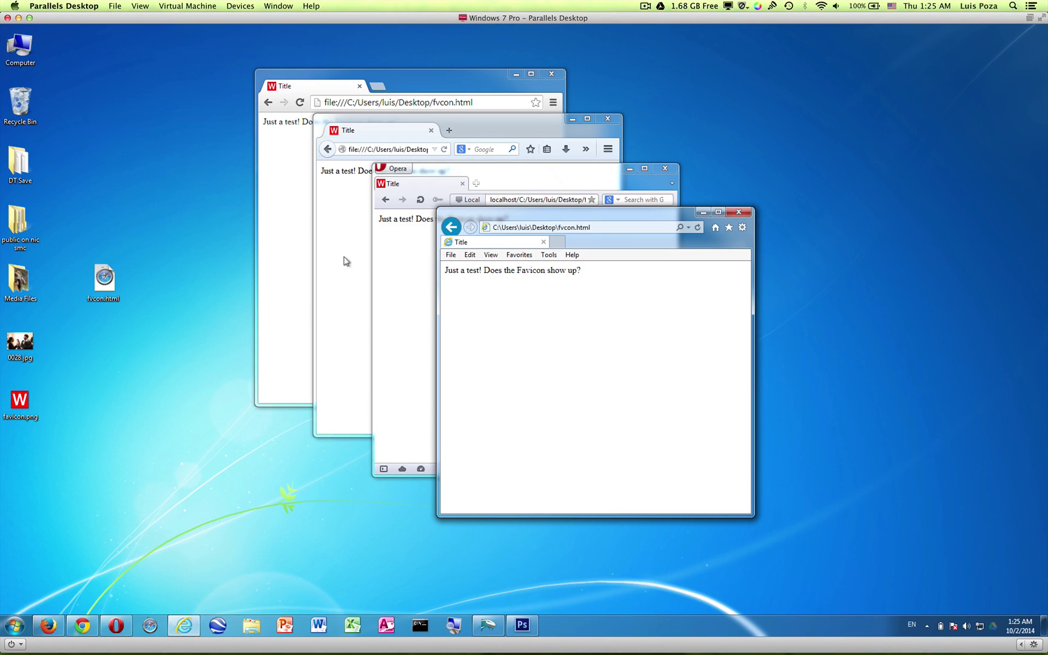
click(388, 250)
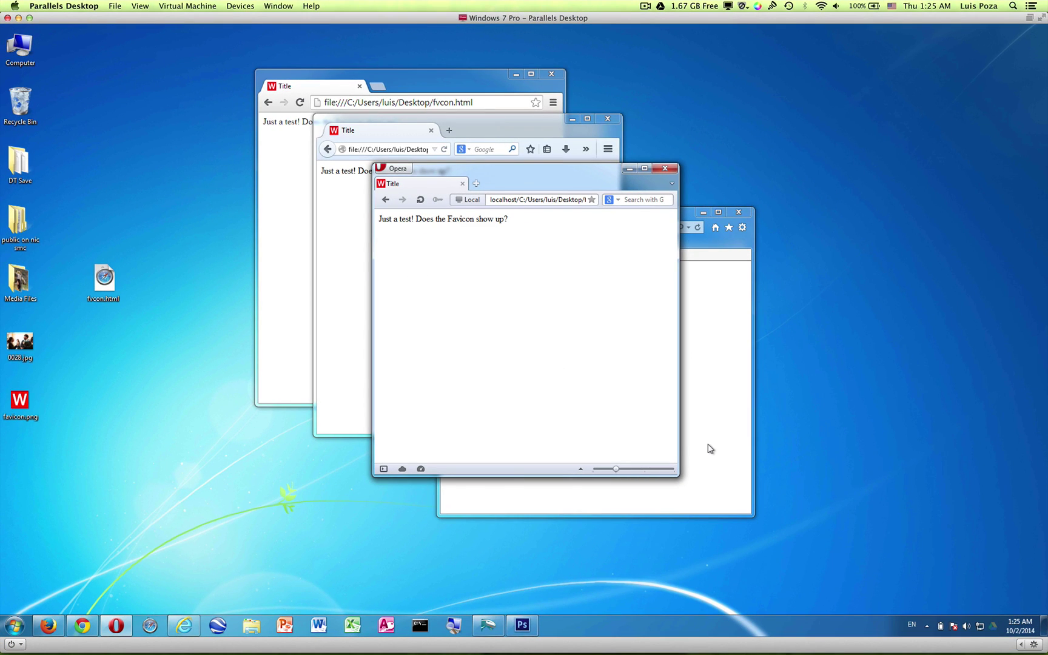
click(710, 449)
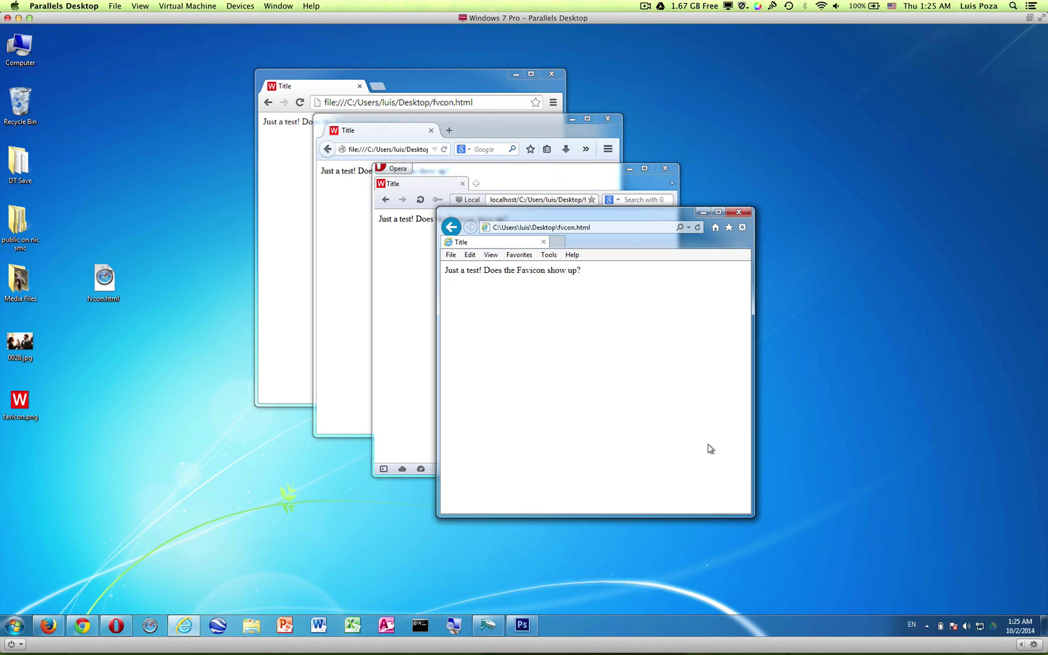